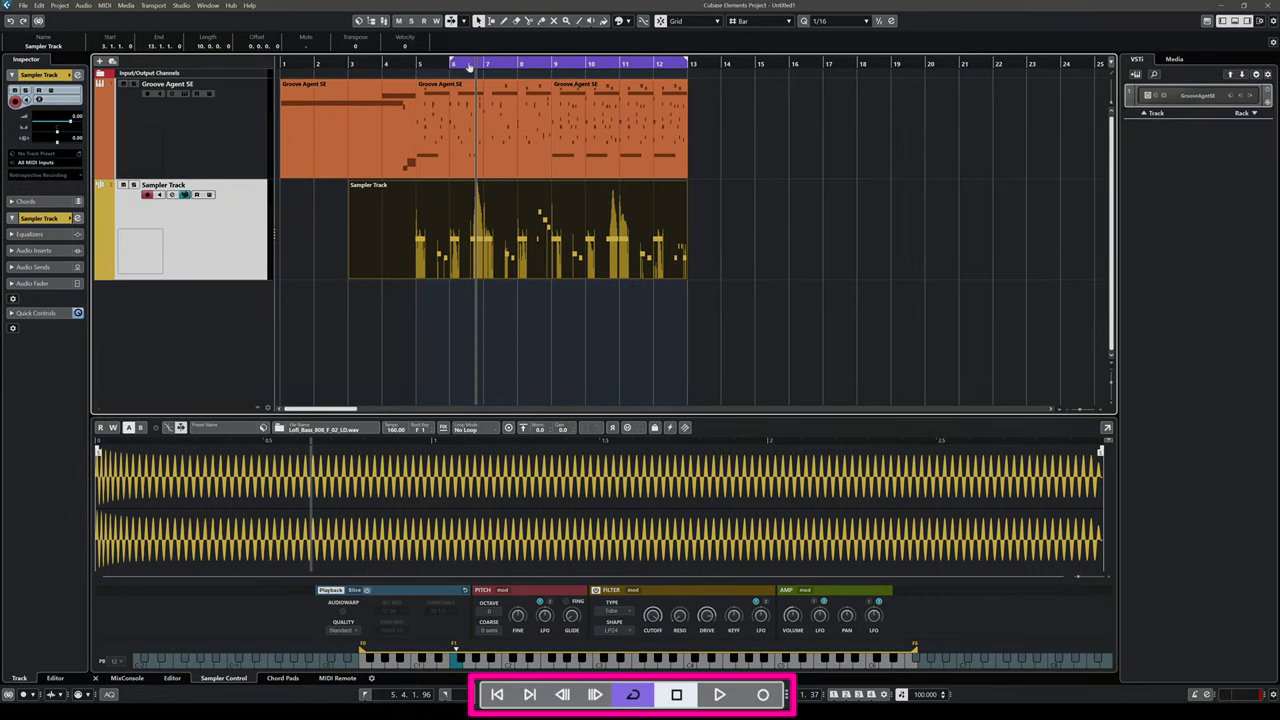
Set the cycle range from bar 5 to bar 13 and show the Sampler Track's MIDI part in an enlarged note editor
left_click_drag(418, 63, 556, 63)
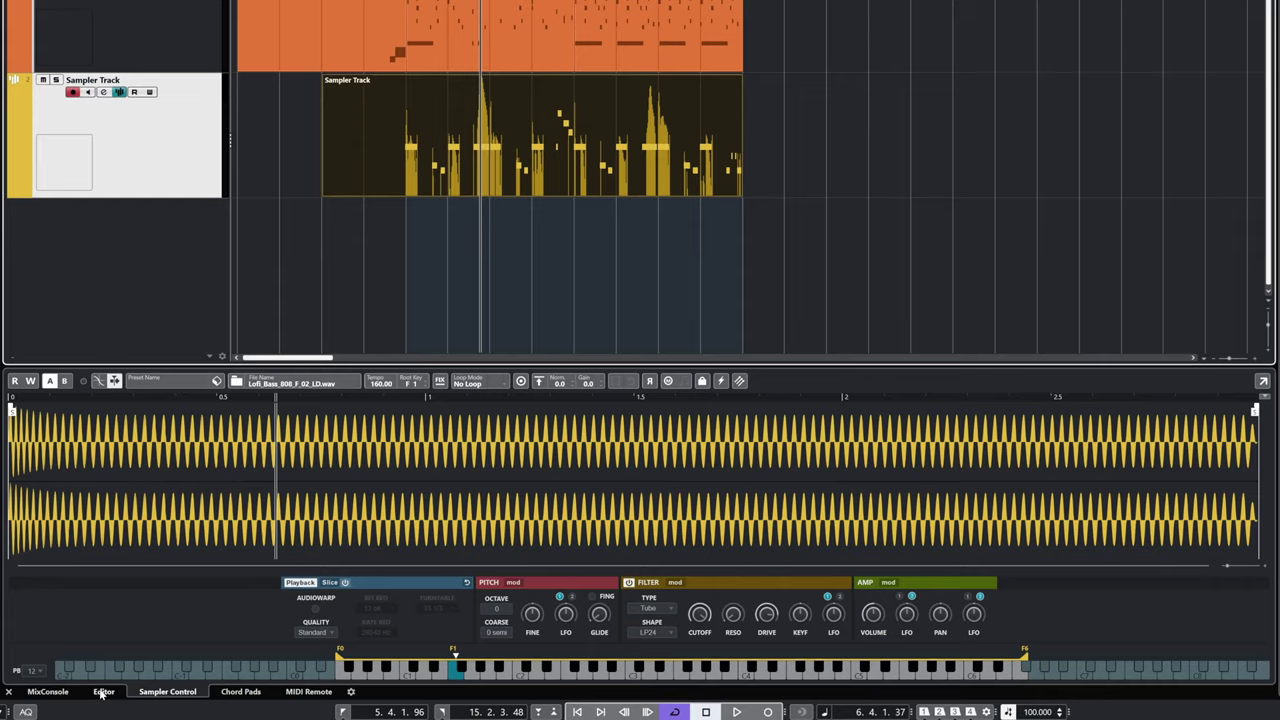
left_click(48, 691)
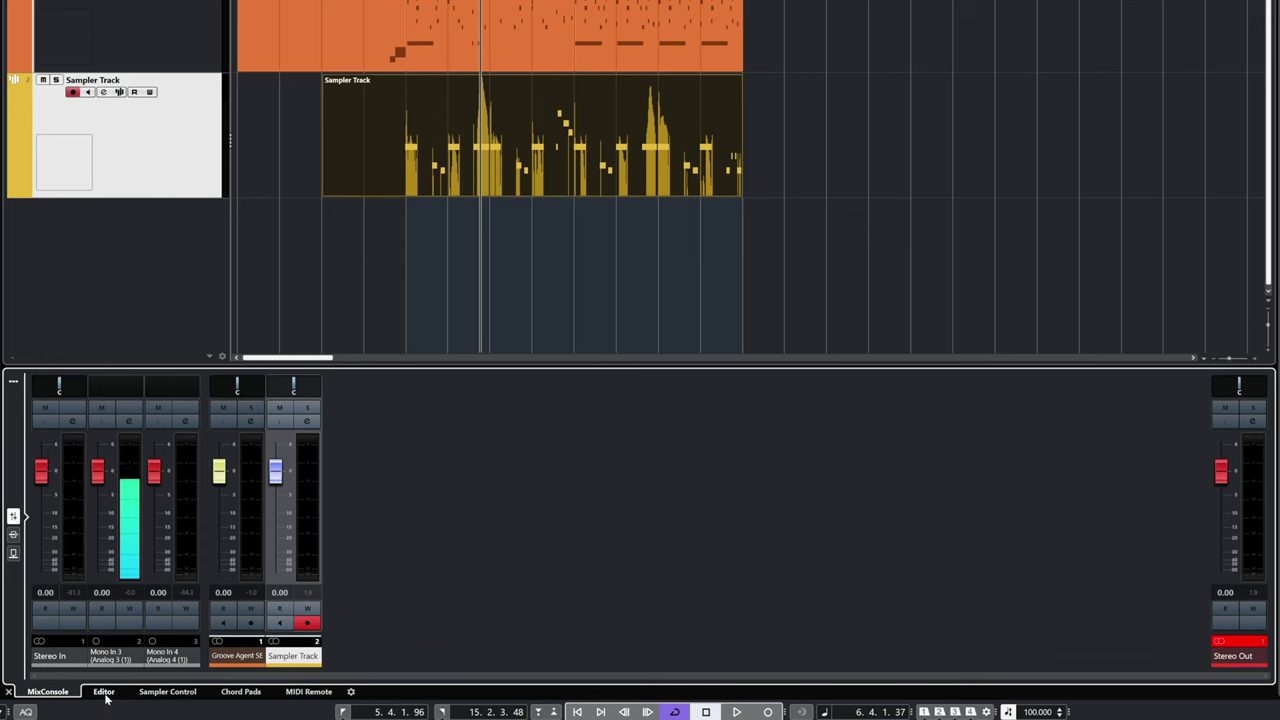
left_click(160, 691)
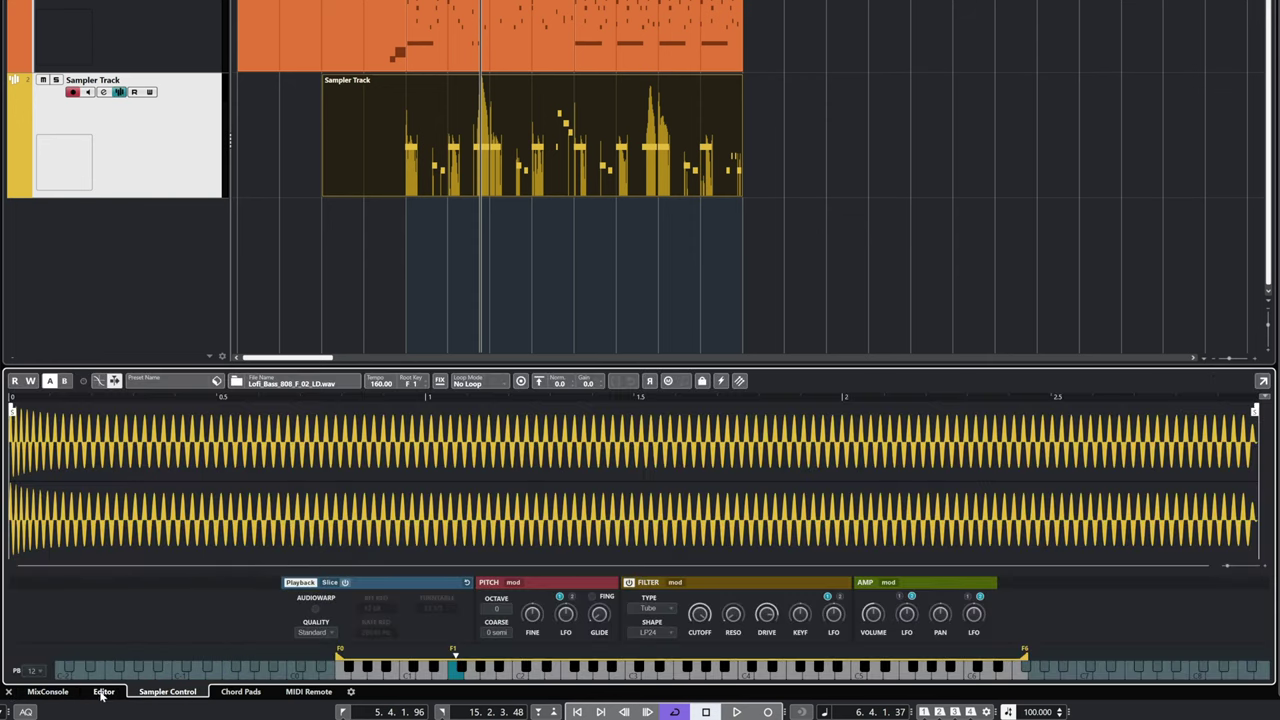
left_click(104, 691)
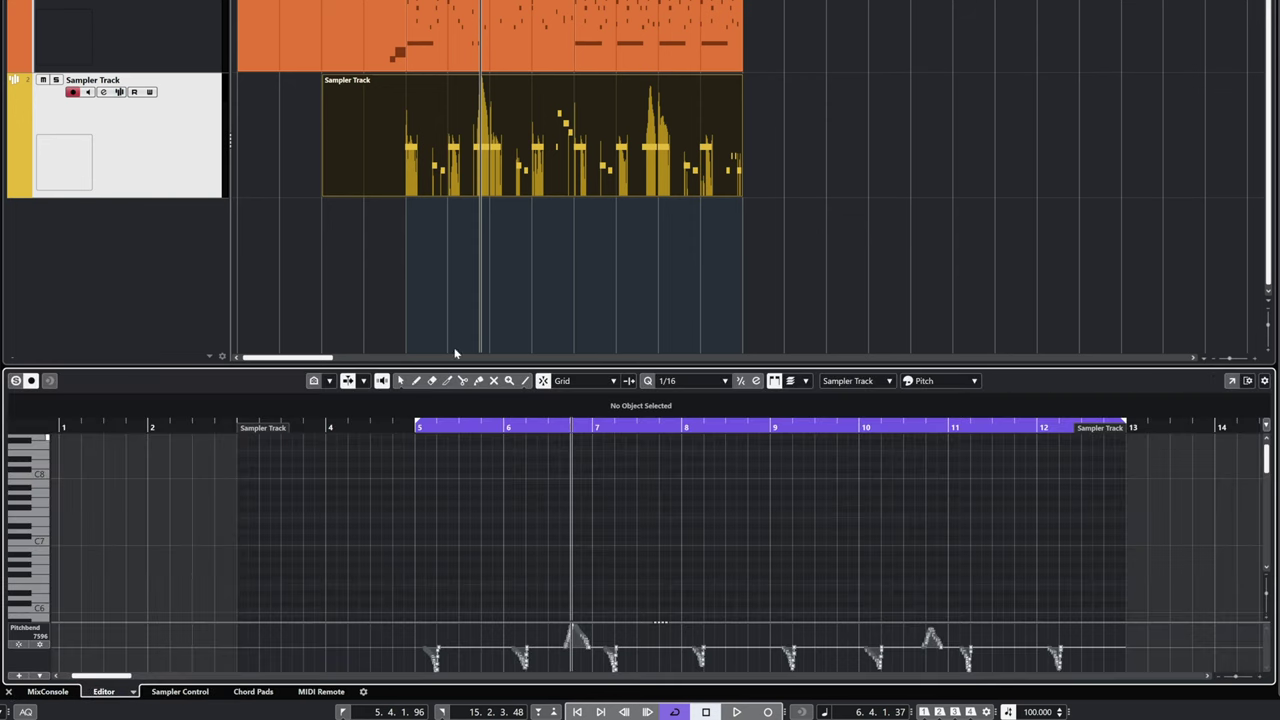
left_click(660, 184)
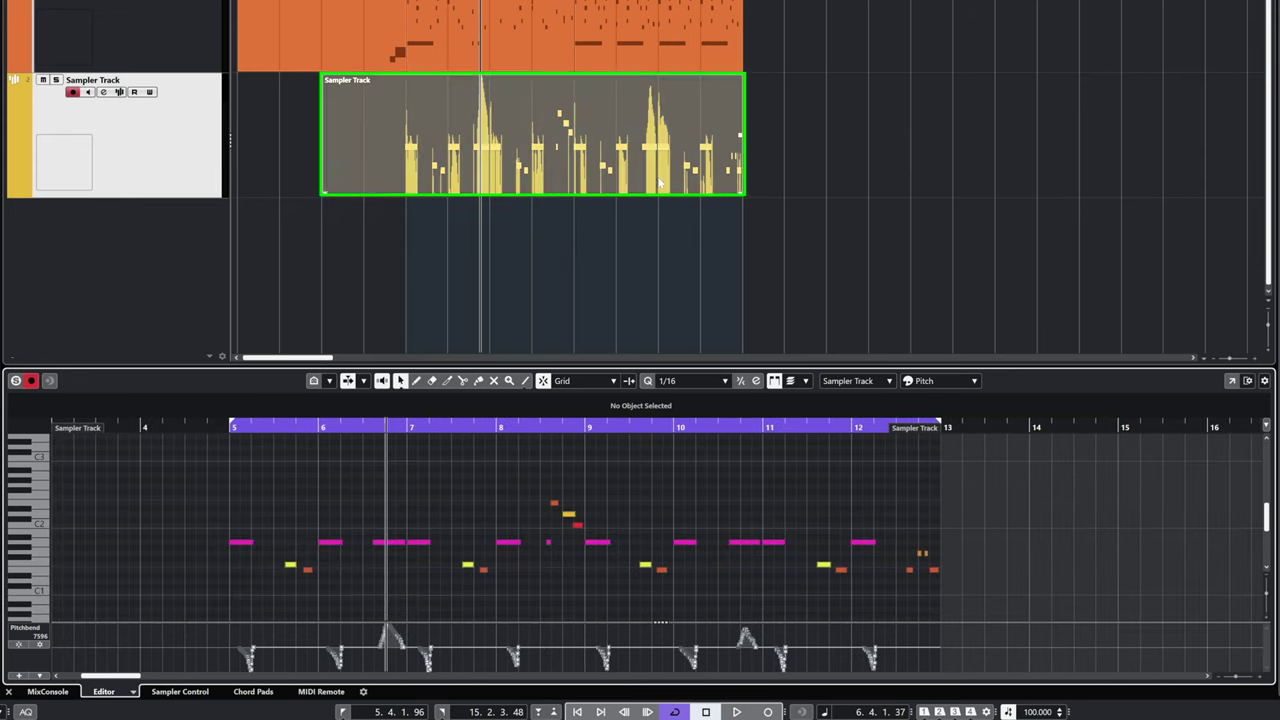
left_click_drag(595, 365, 595, 290)
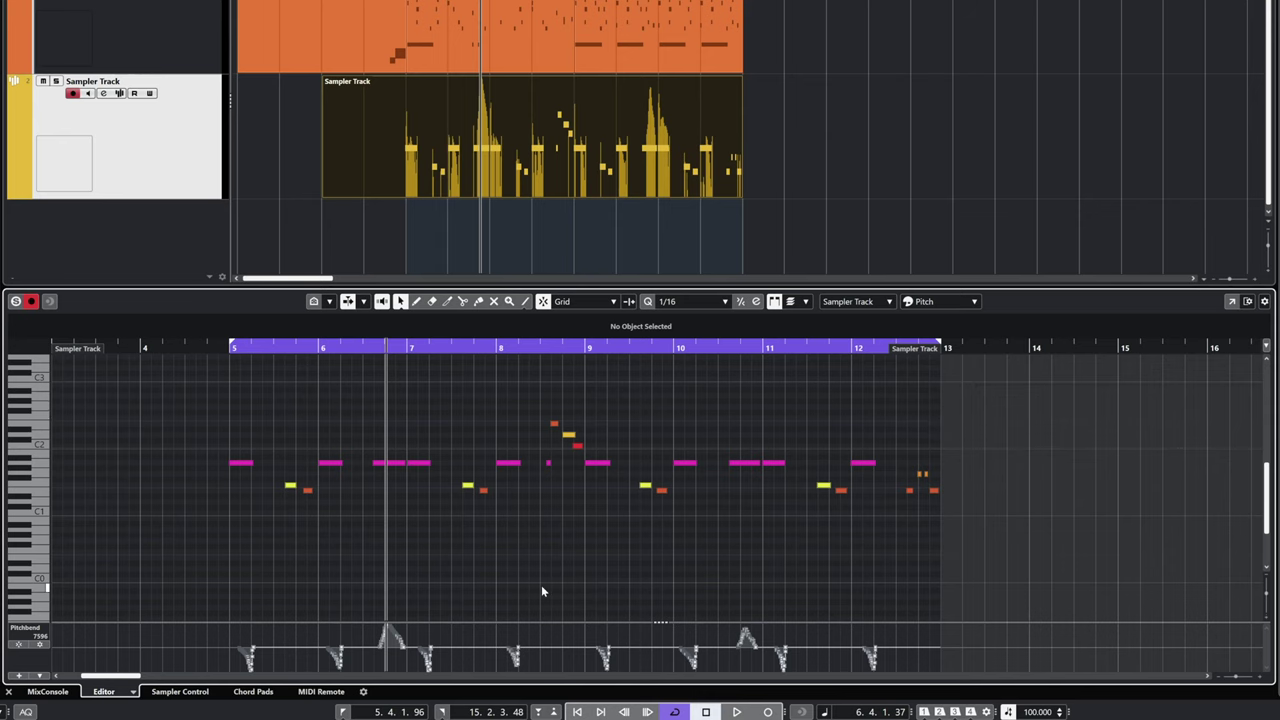
Quantize the notes of the Sampler Track's MIDI part to 1/16
key("h")
mouse_move(658, 463)
left_mouse_down()
mouse_move(662, 446)
mouse_move(634, 457)
mouse_move(656, 455)
mouse_move(645, 458)
left_mouse_up()
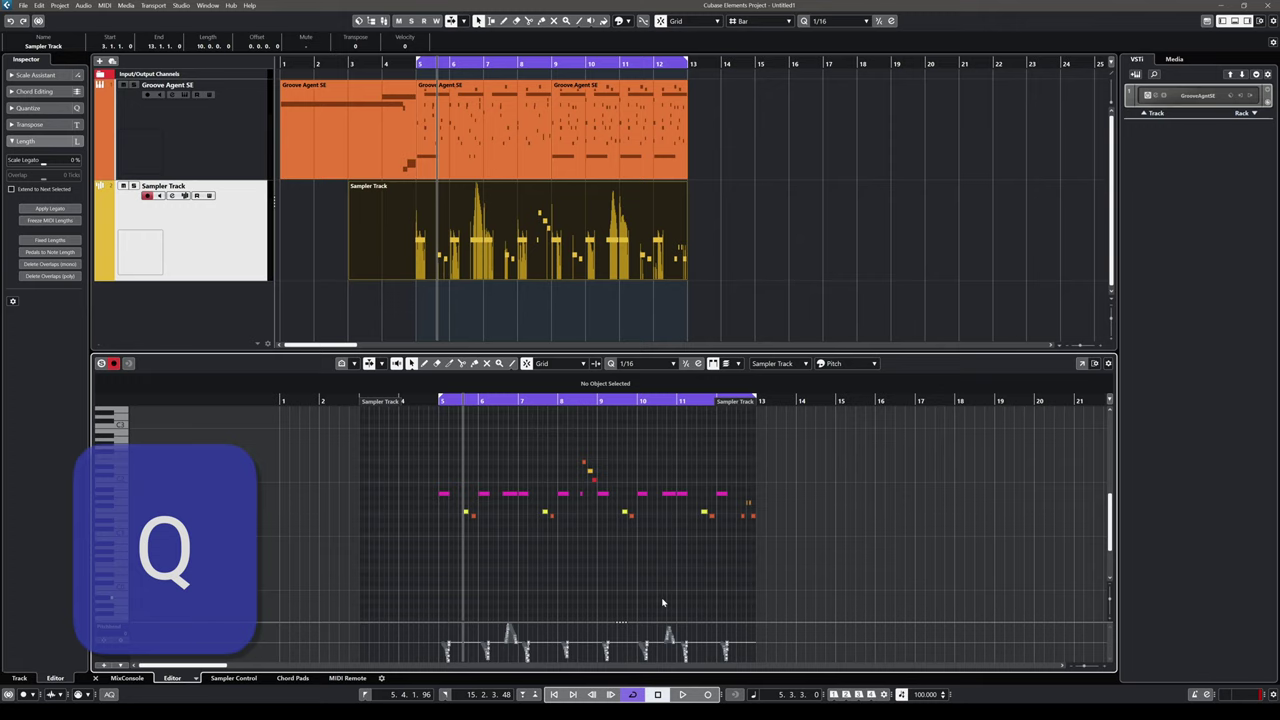
scroll(629, 548, "up", 3)
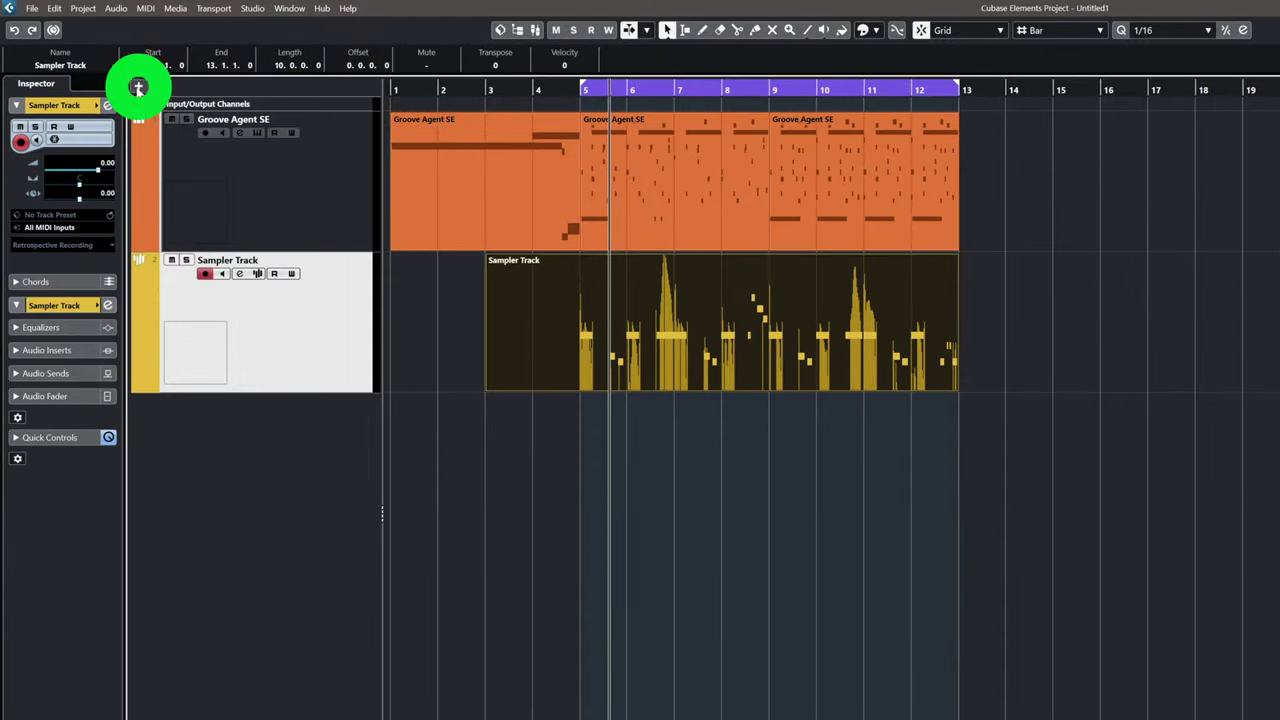
Add an instrument track named Pad that uses HALion Sonic SE and outputs to Stereo Out
left_click(138, 88)
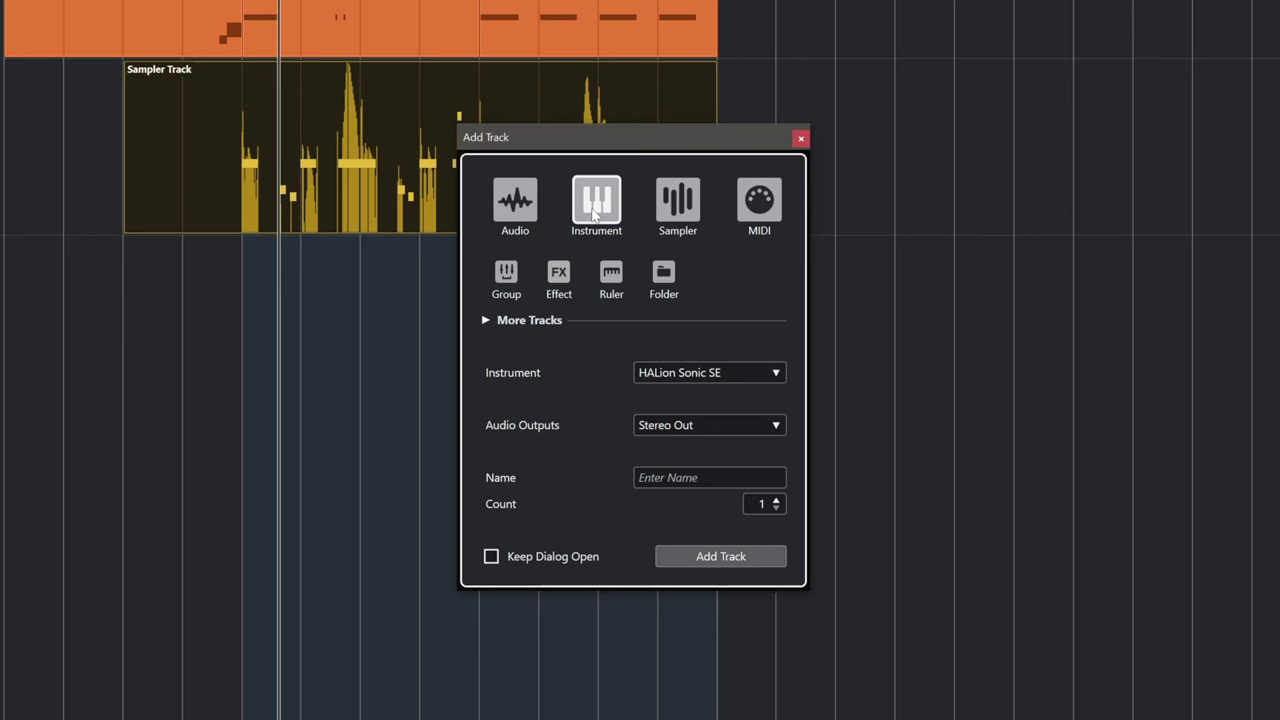
left_click(676, 216)
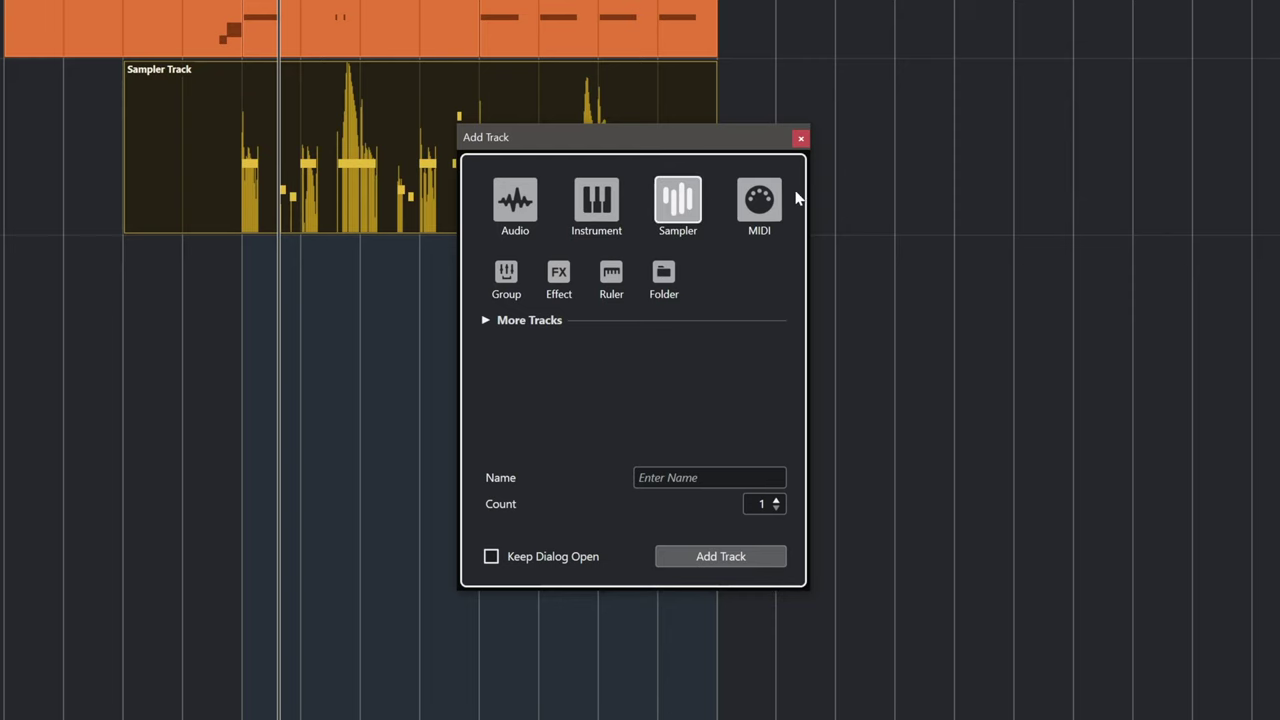
left_click(608, 204)
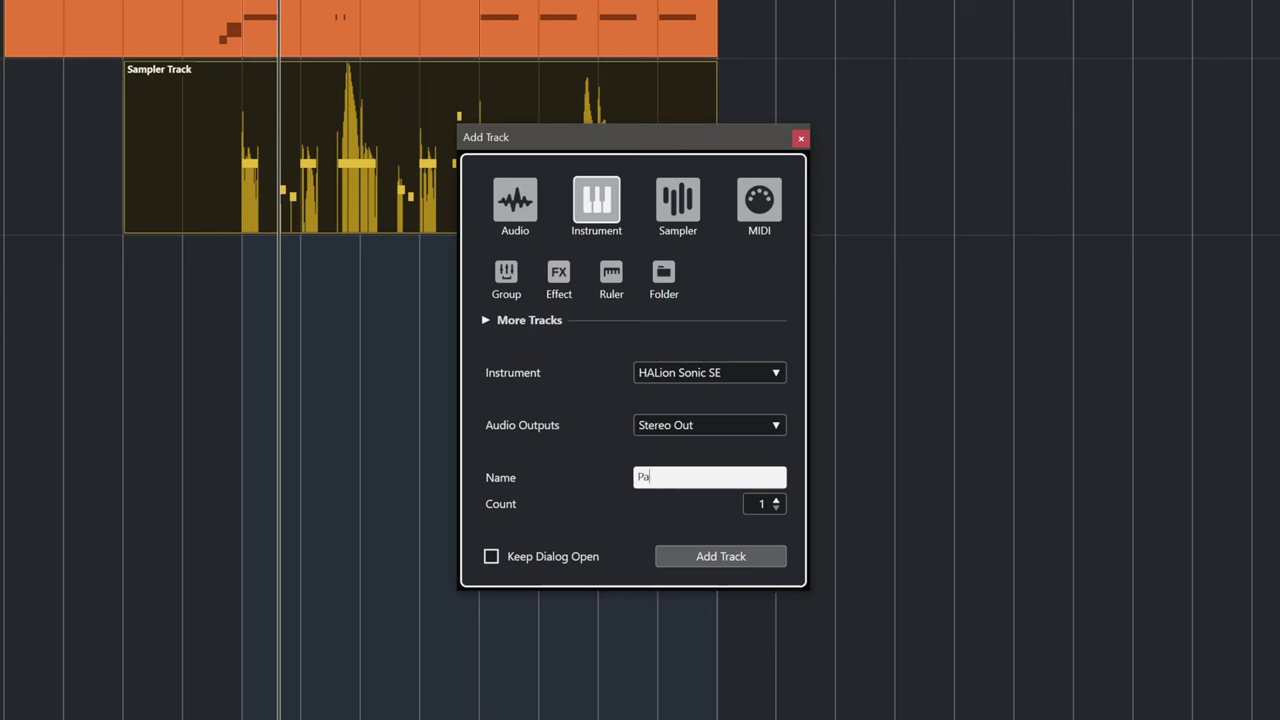
left_click(722, 556)
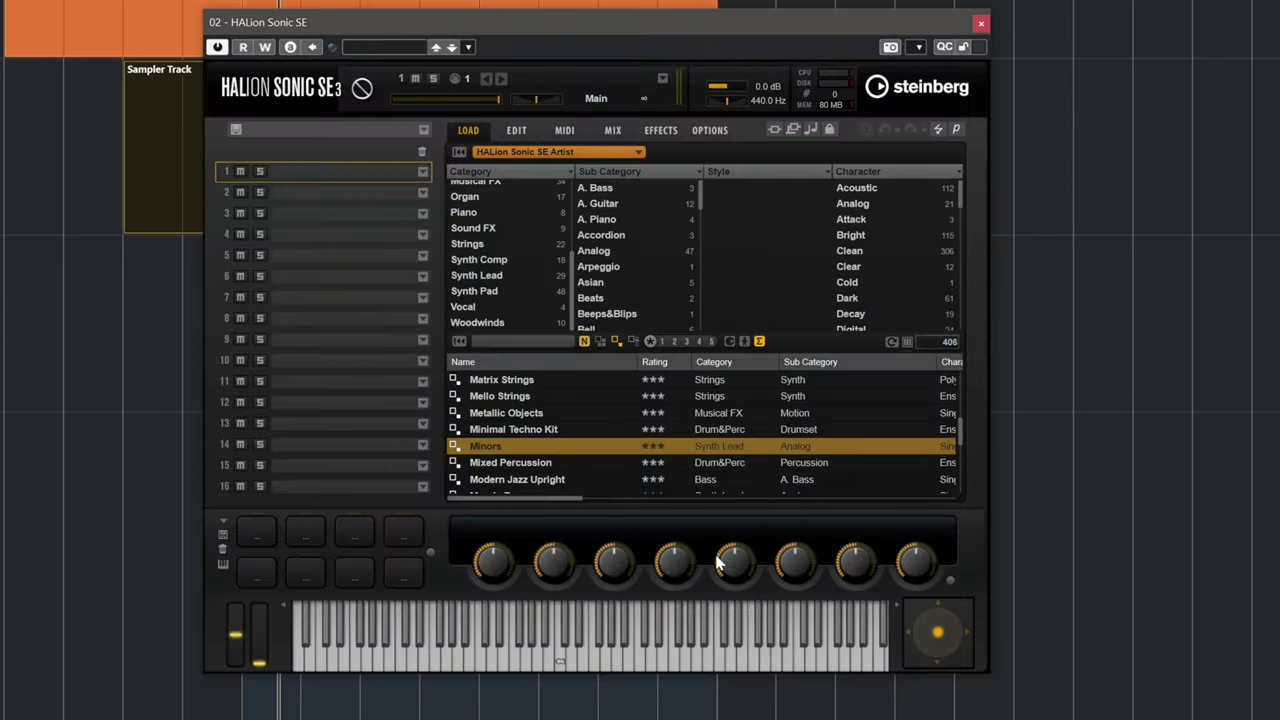
Load the Minors preset in HALion Sonic SE and record a chord part on the Pad track from bar 3 to bar 13
mouse_move(953, 437)
left_mouse_down()
mouse_move(960, 394)
mouse_move(962, 436)
left_mouse_up()
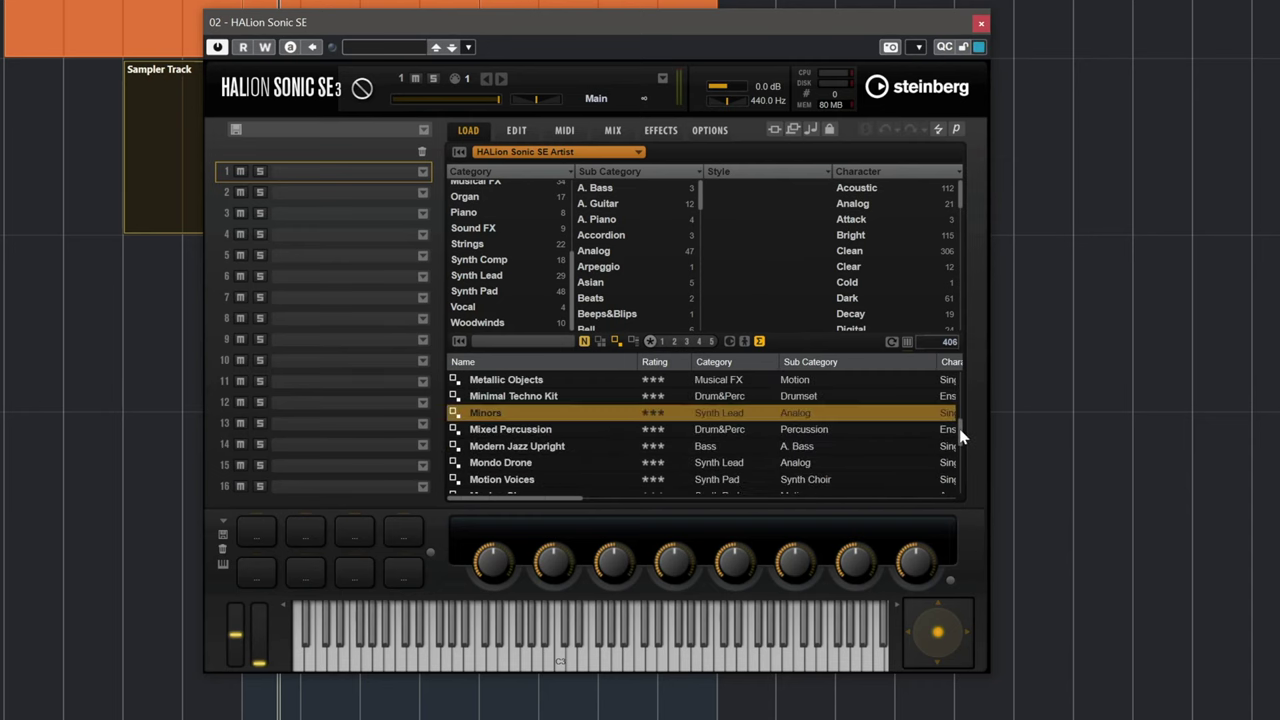
double_click(548, 418)
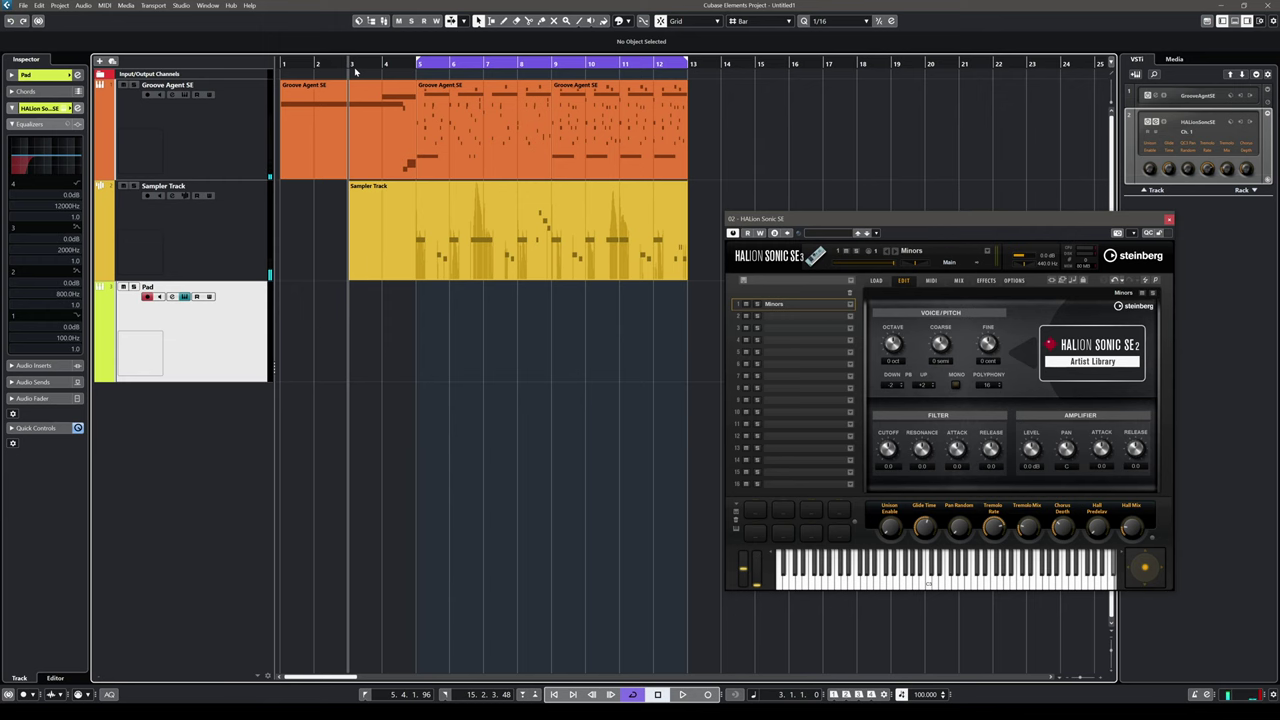
key("KP_Multiply")
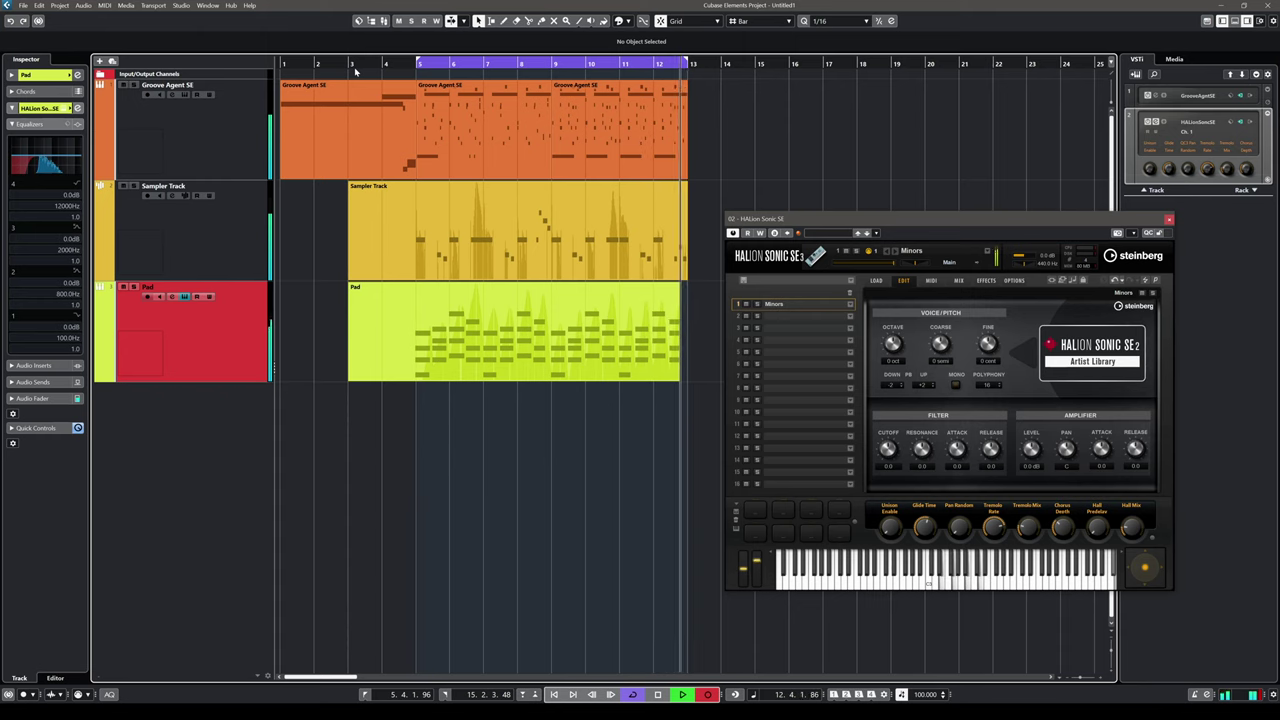
key("space")
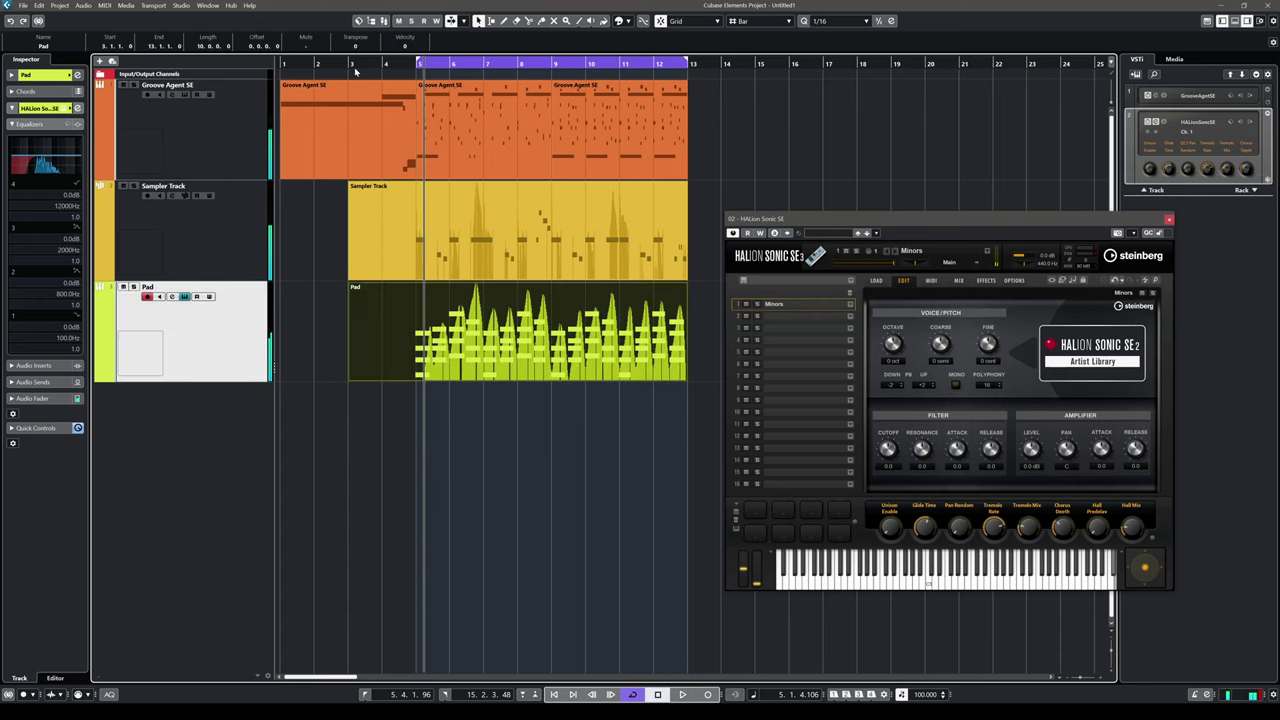
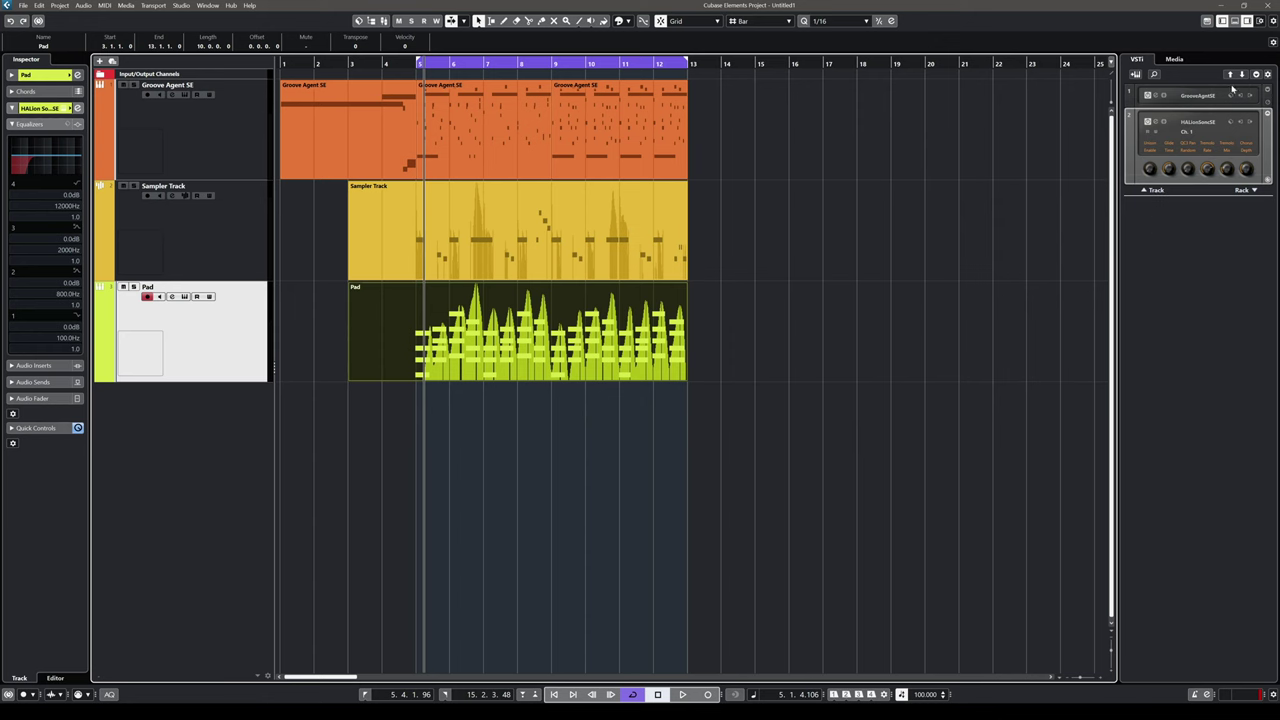
Go back to the Loops & Samples collections and open the Bloom vocal library
left_click(1175, 59)
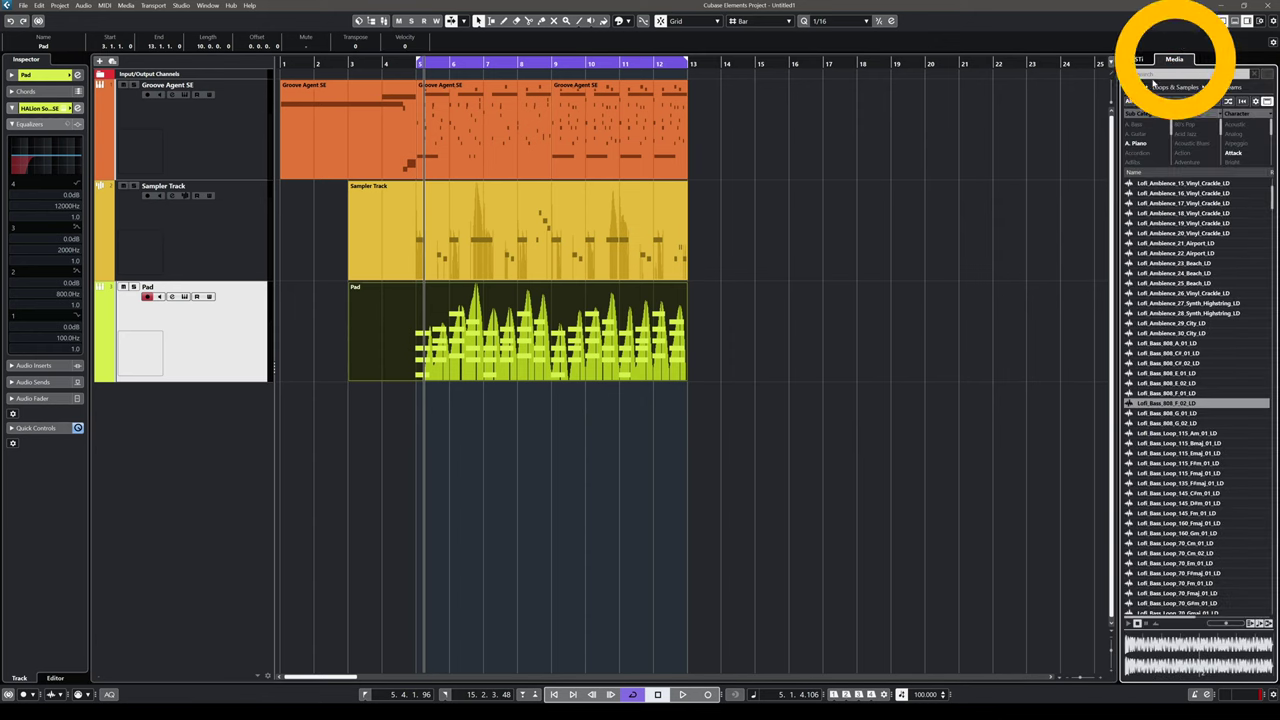
left_click(1129, 88)
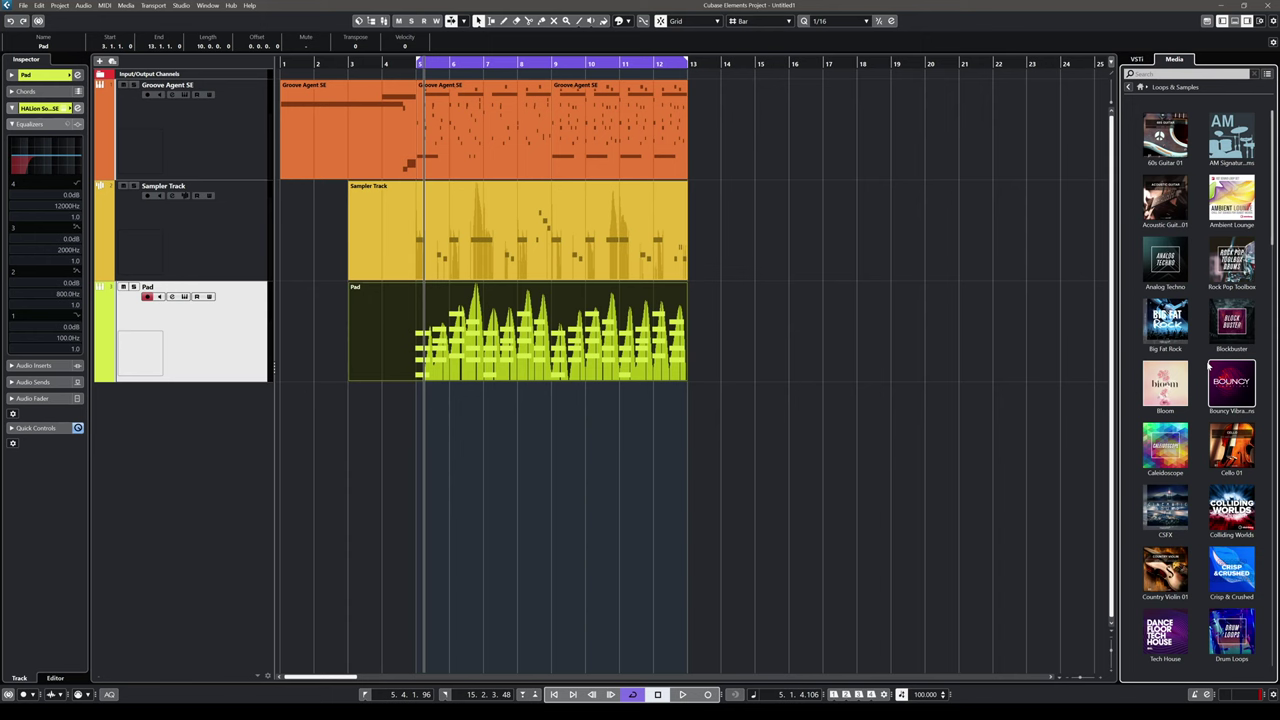
left_click(1166, 384)
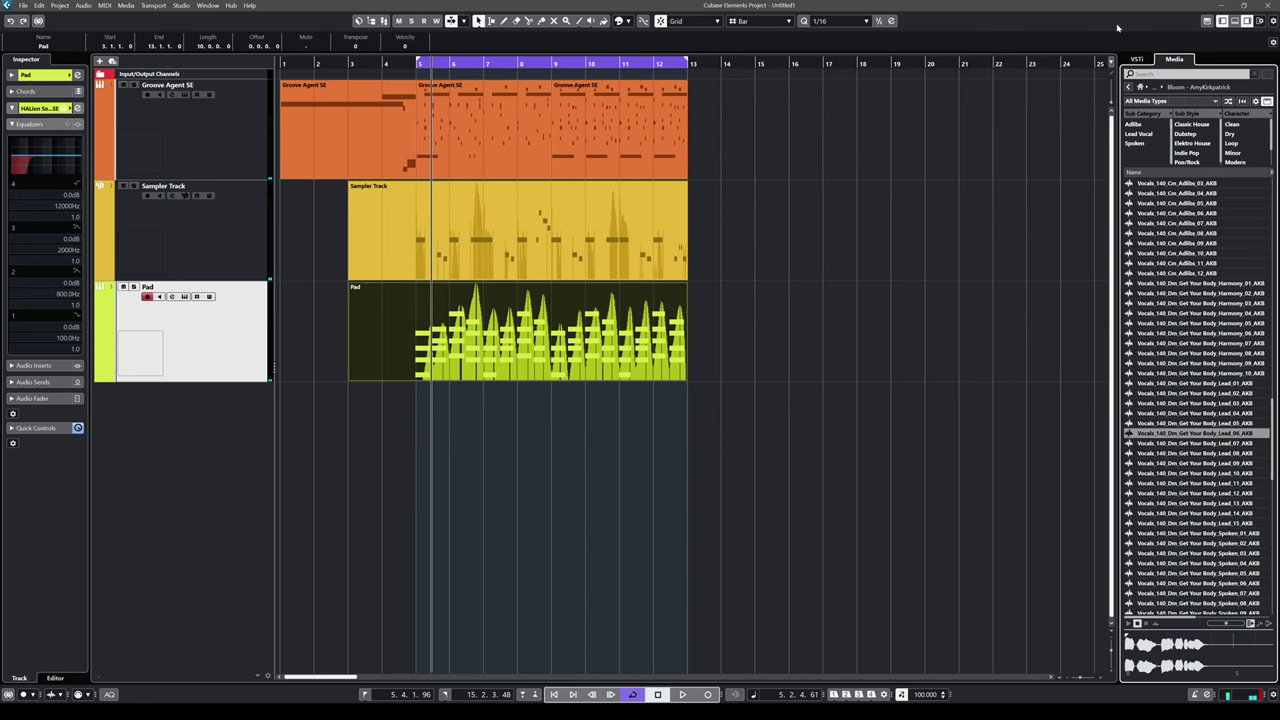
Load the sample Vocals_140_Dm_Get Your Body_Lead_06_AKB into Sampler Control as a new sampler track
left_click(1235, 27)
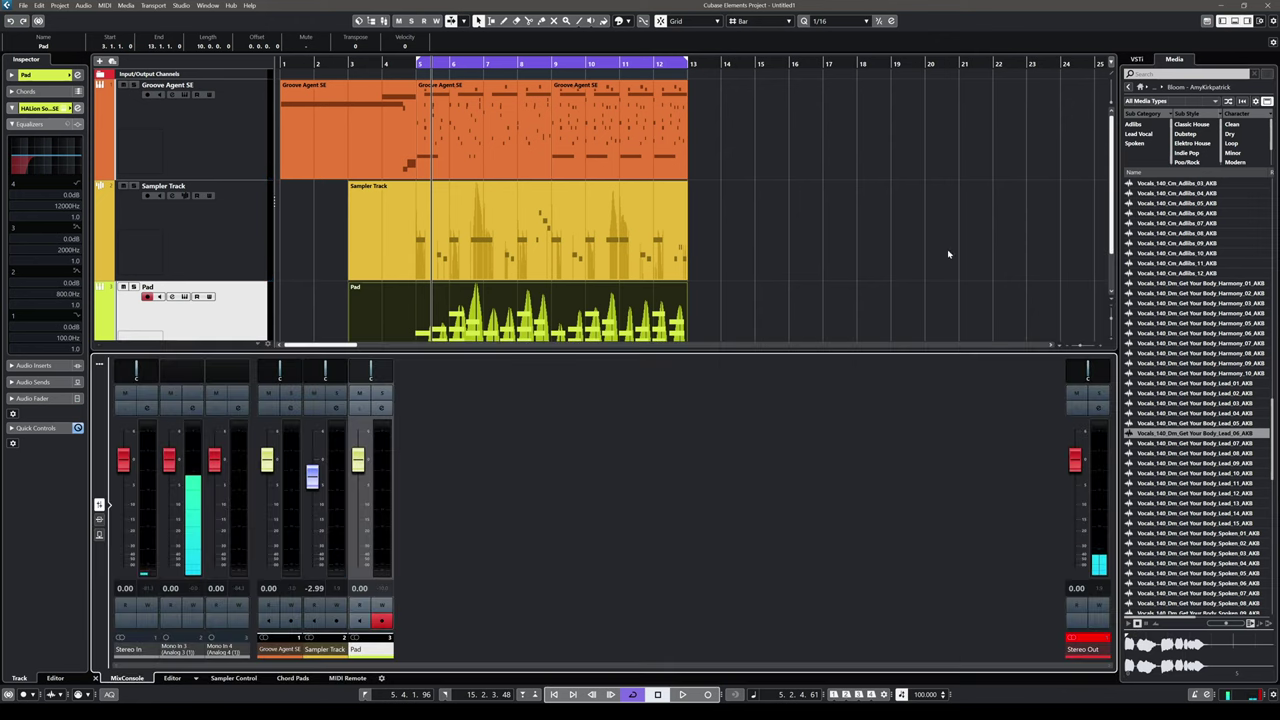
left_click(233, 678)
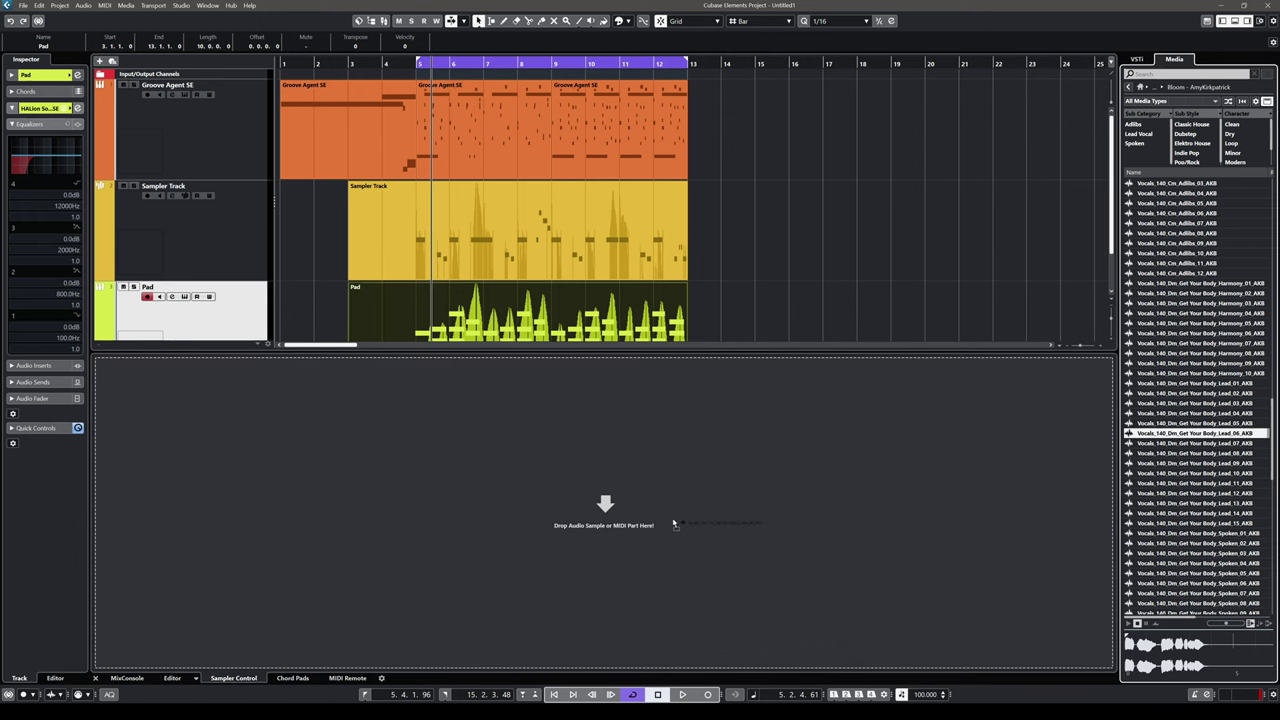
left_click_drag(673, 523, 673, 523)
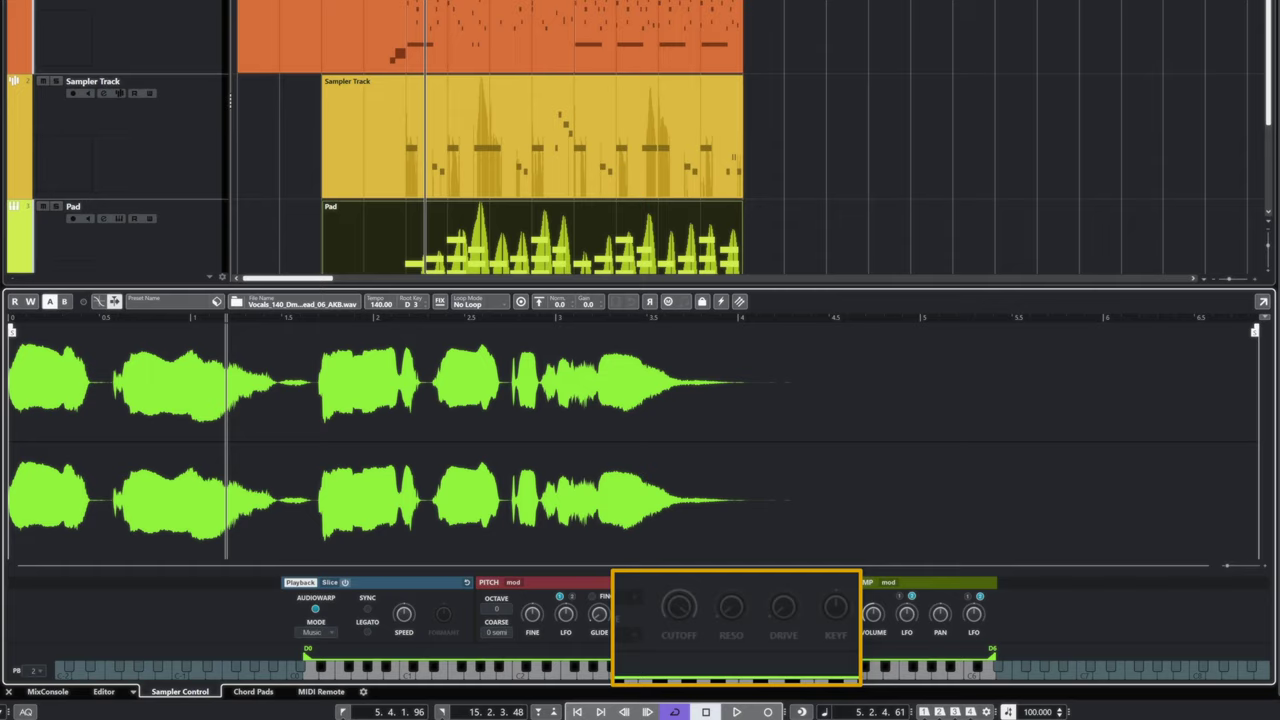
Enable the vocal sampler's Tube filter and set its shape to HP18
left_click(609, 587)
left_click(570, 560)
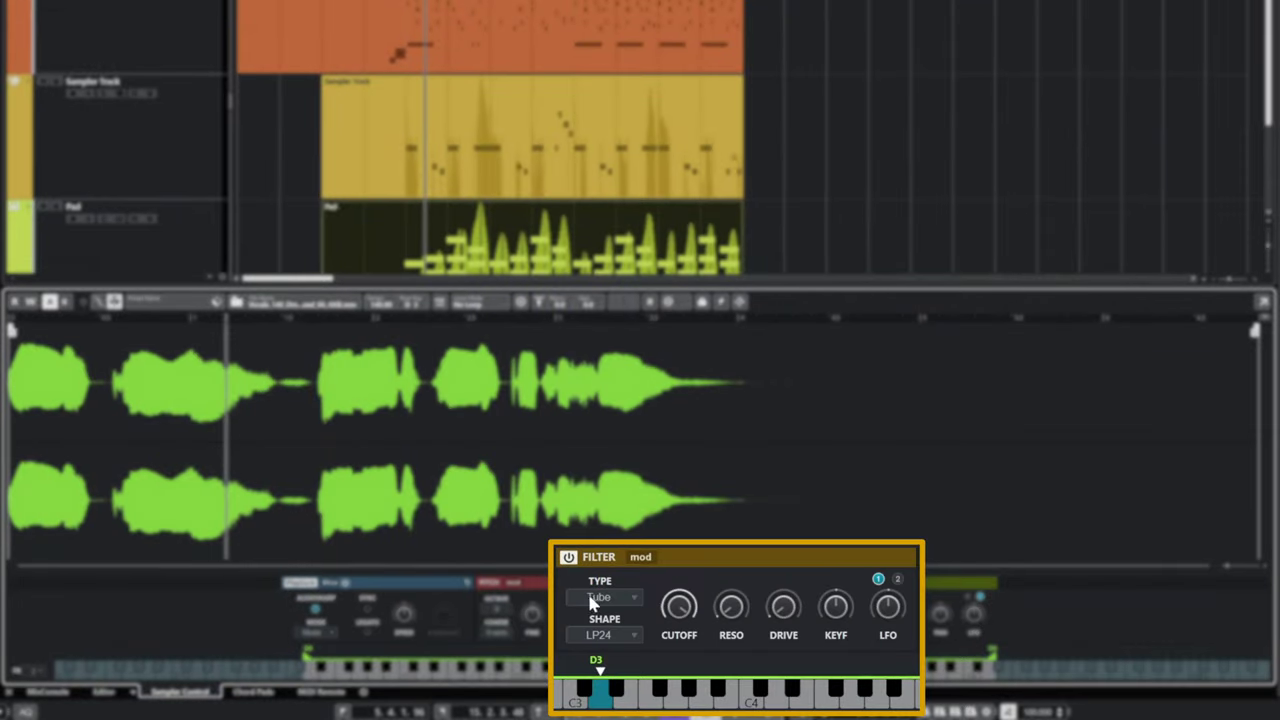
left_click(622, 638)
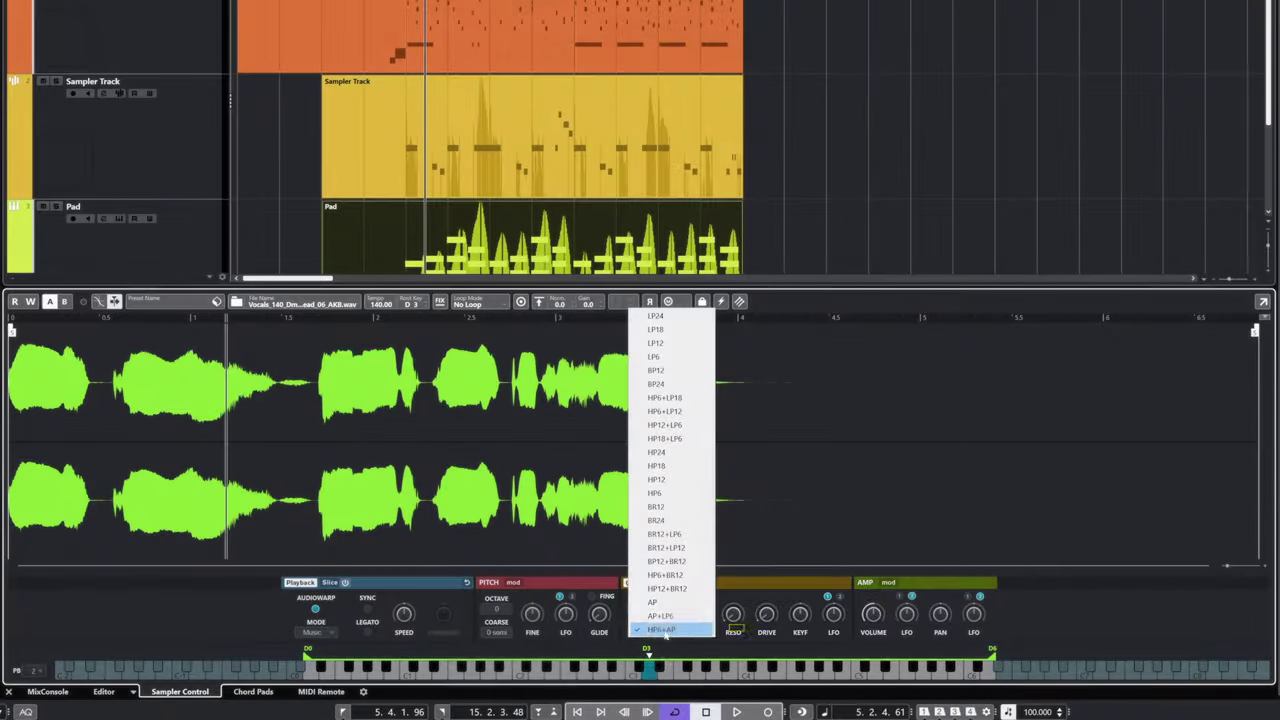
left_click(685, 467)
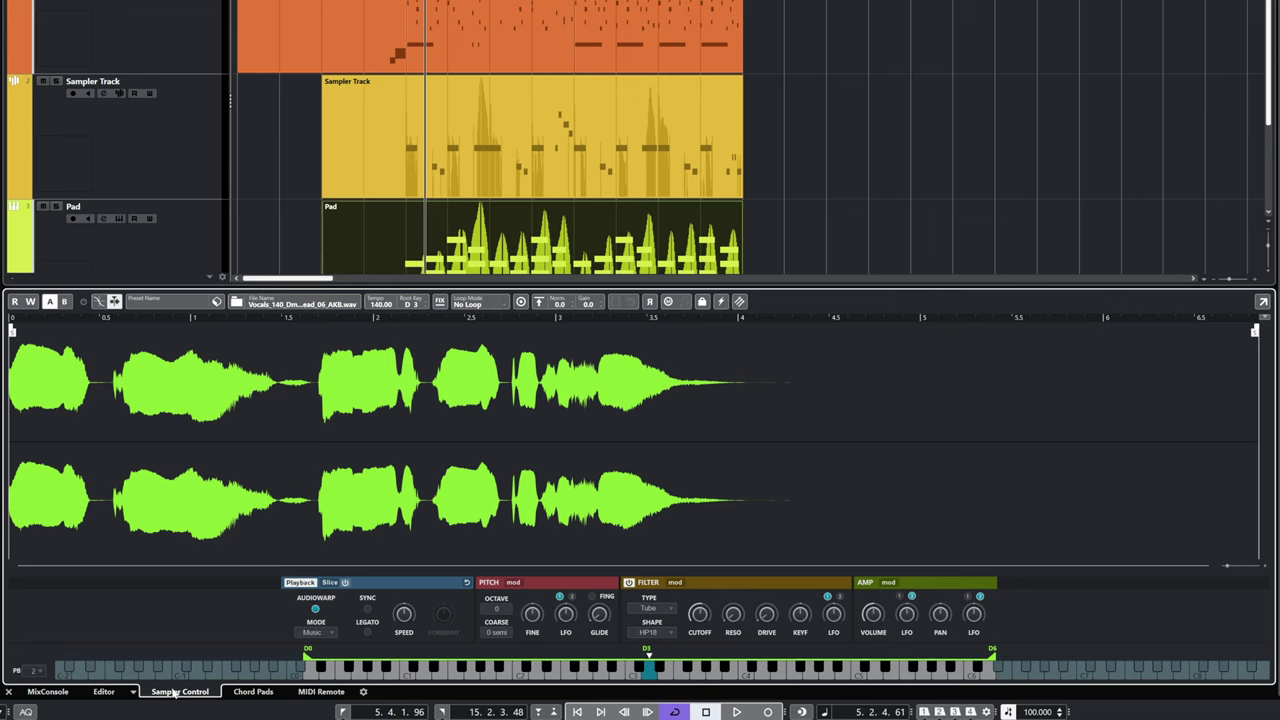
Insert the Steinberg RoomWorks reverb in the first insert slot of the vocal Sampler Track's mixer channel
left_click(48, 691)
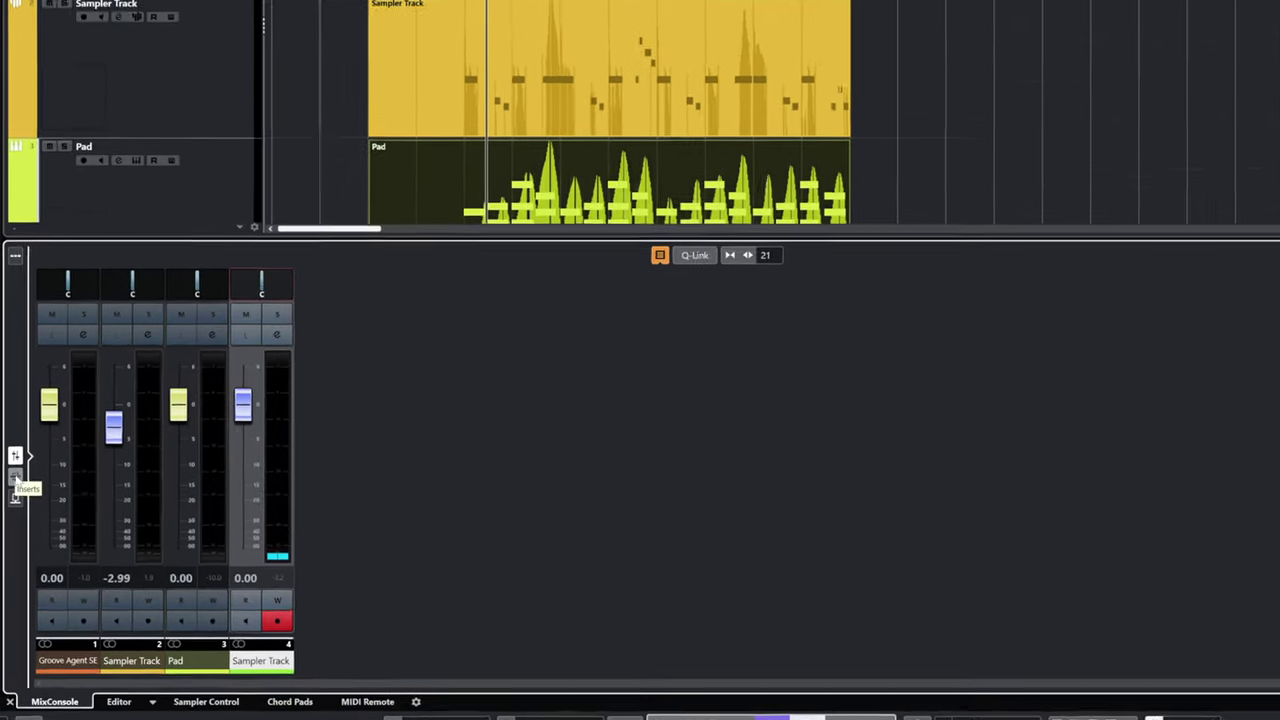
left_click(16, 466)
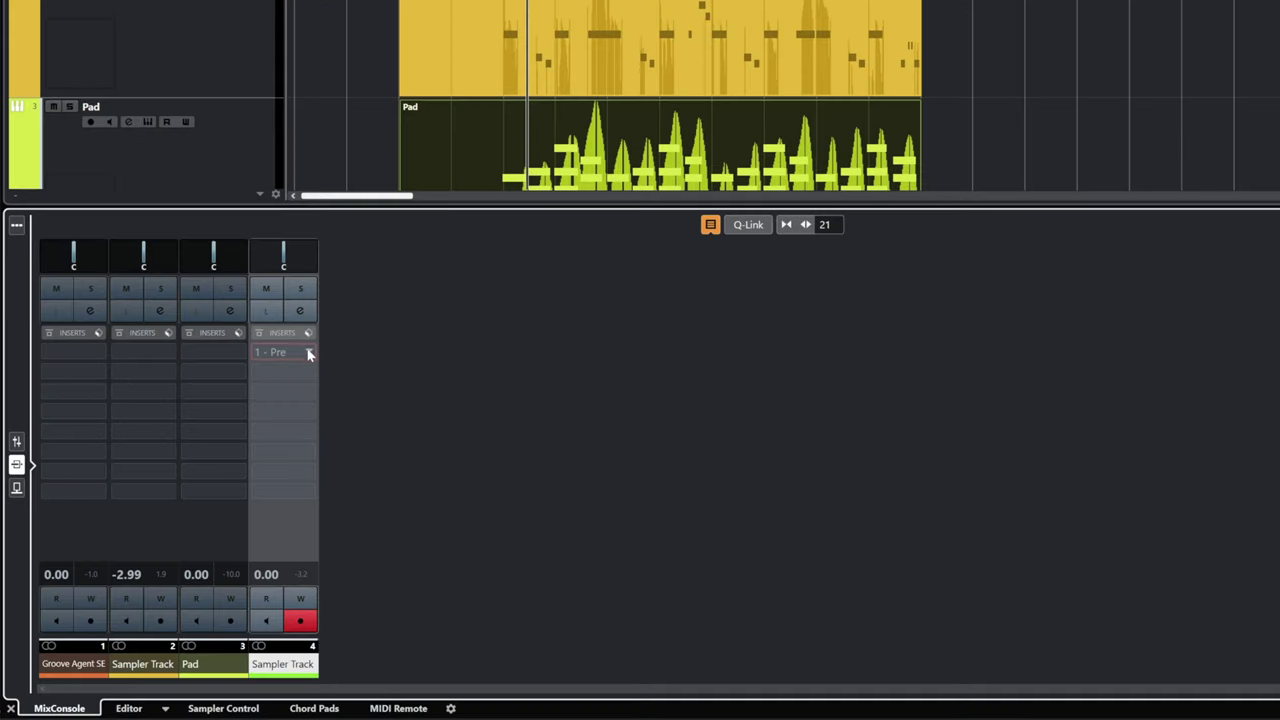
left_click(309, 354)
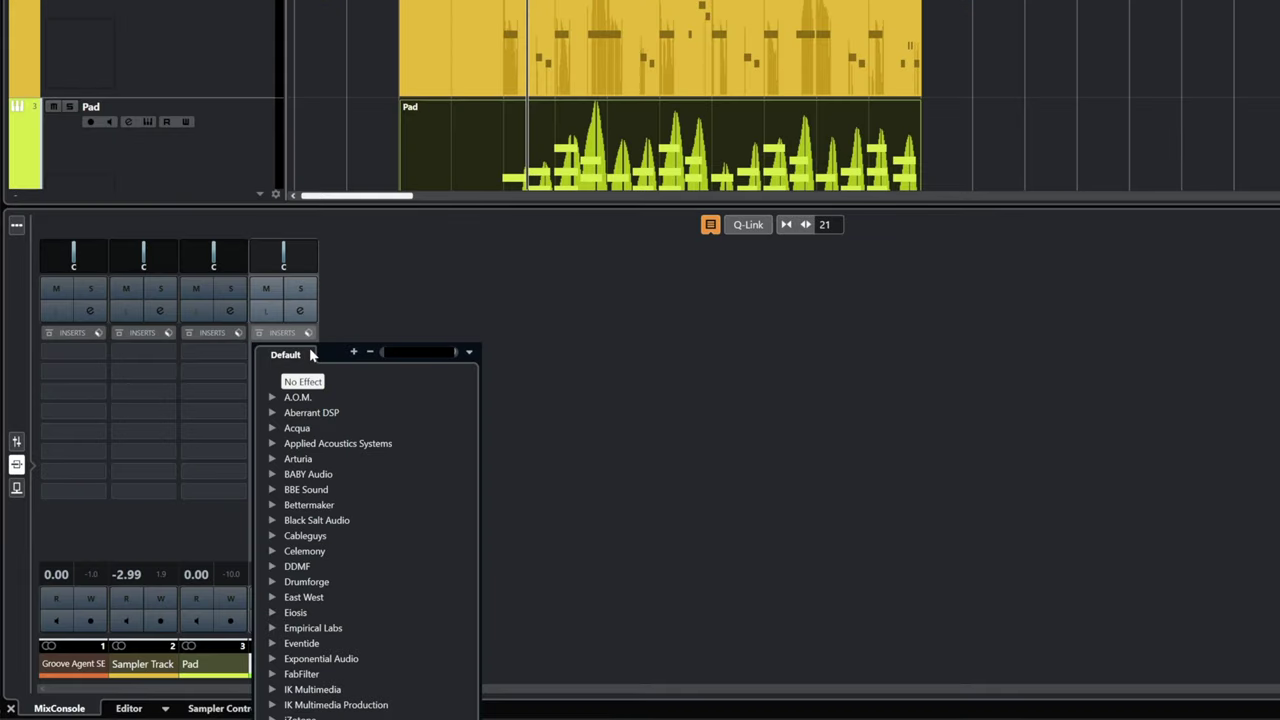
type("reverb")
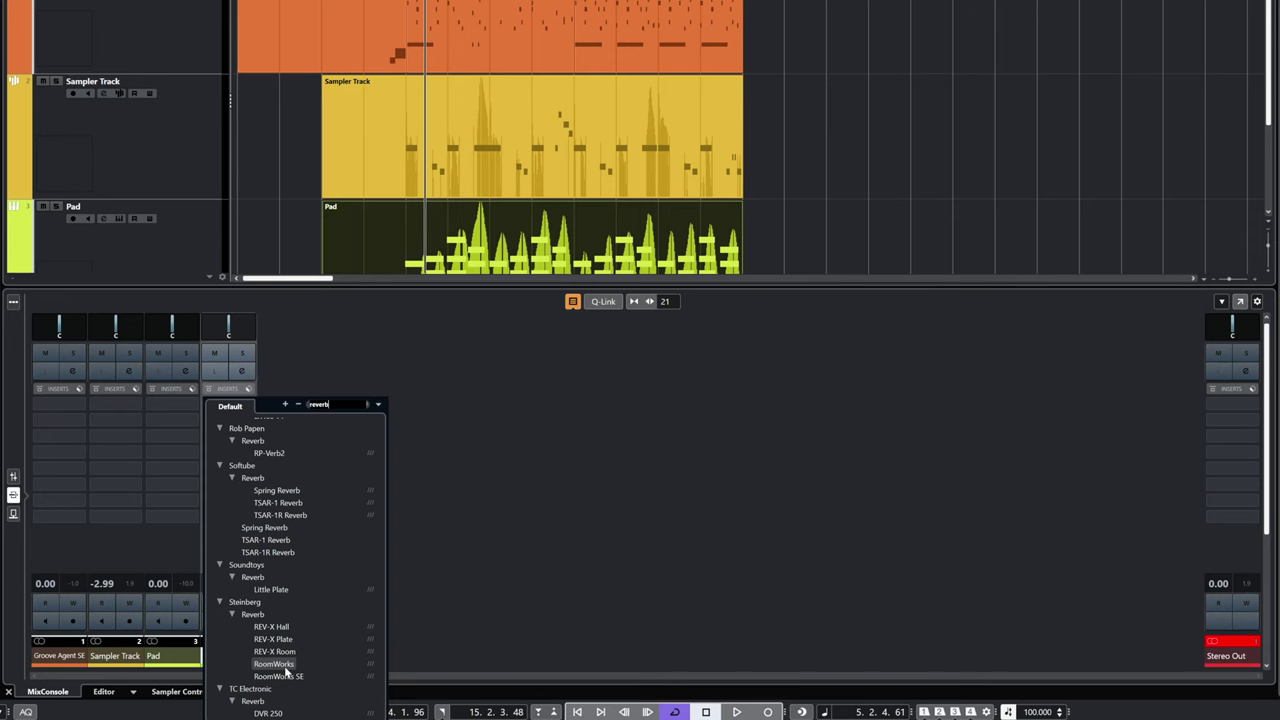
left_click(284, 665)
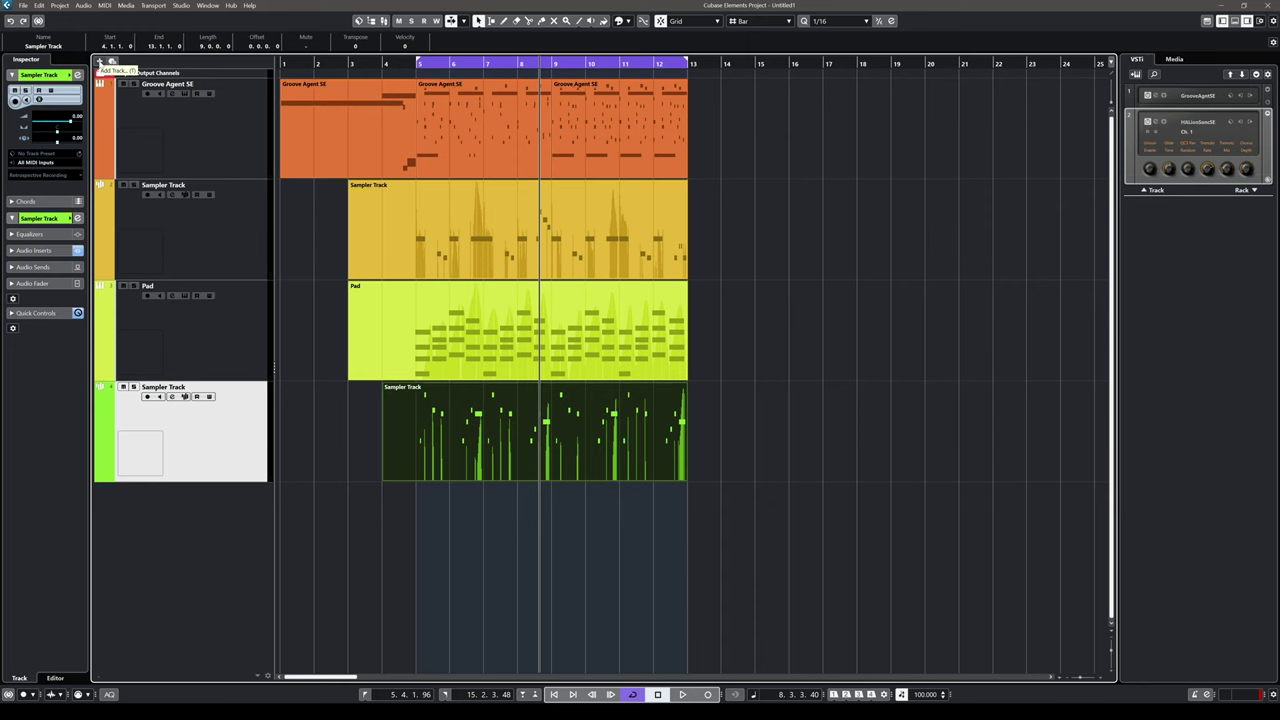
Add a stereo audio track named Guitar routed to Stereo Out and open its channel settings
left_click(99, 61)
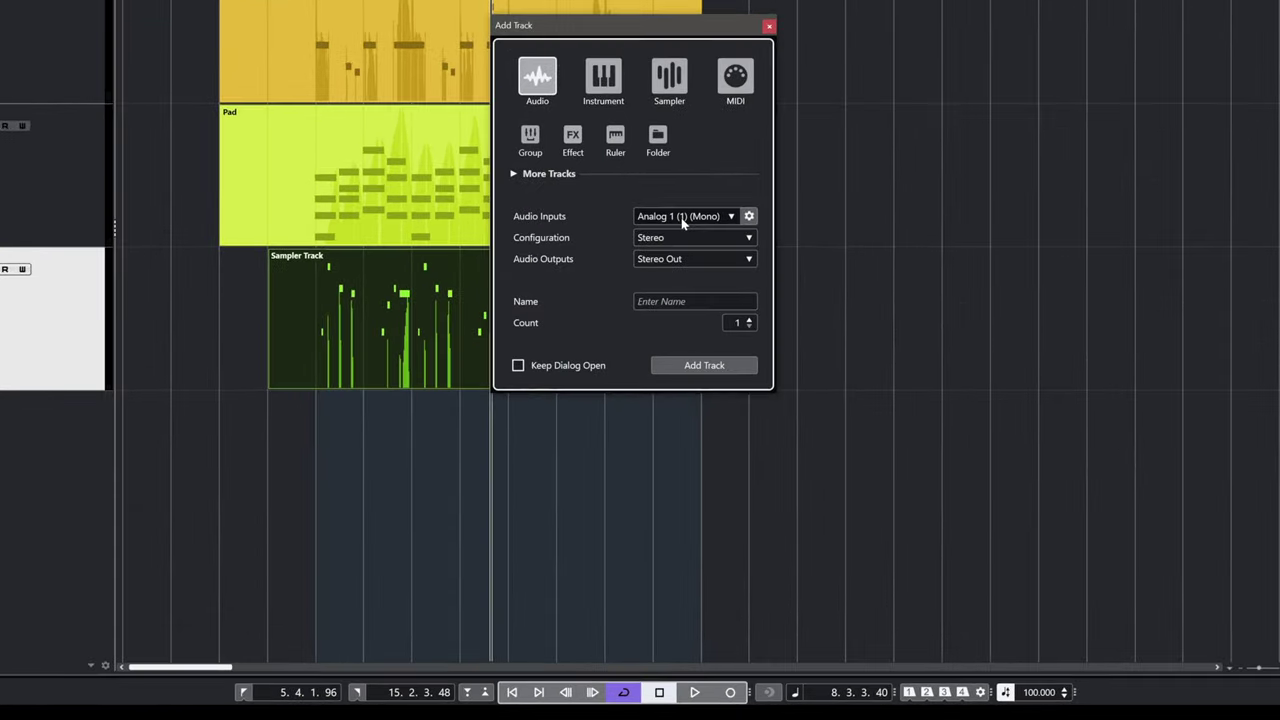
left_click(675, 360)
left_click(682, 217)
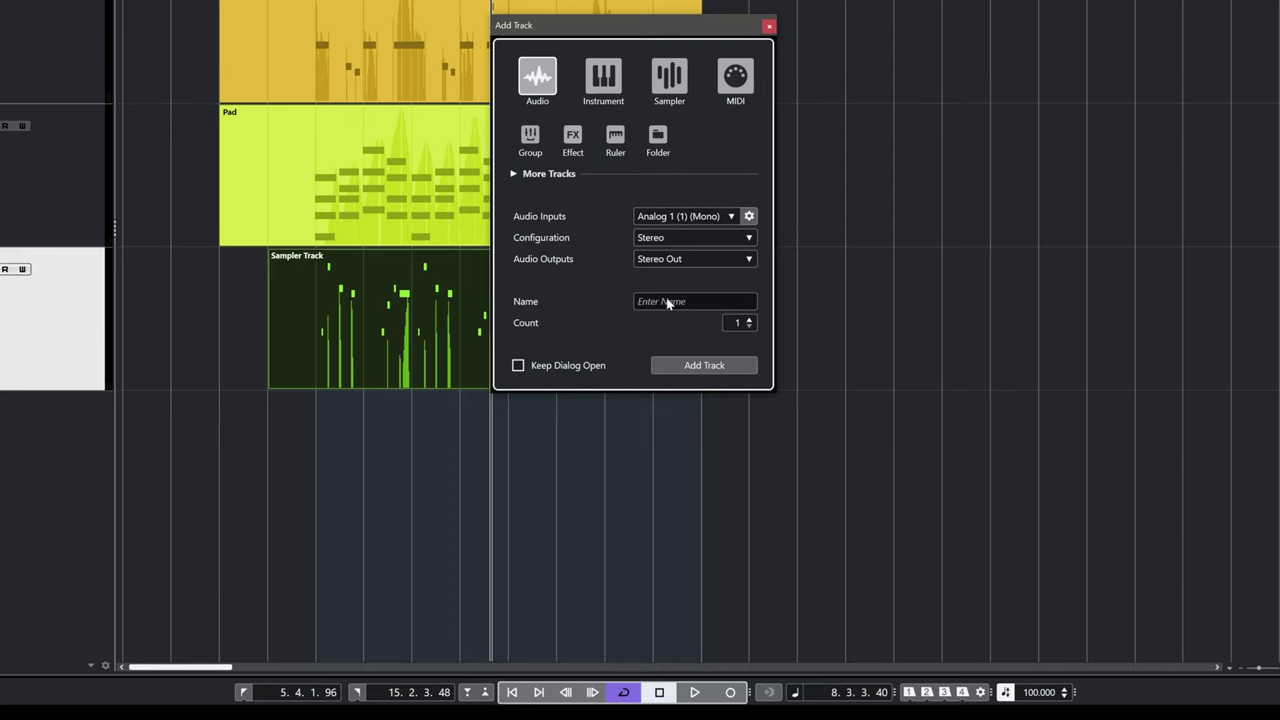
type("Guitar")
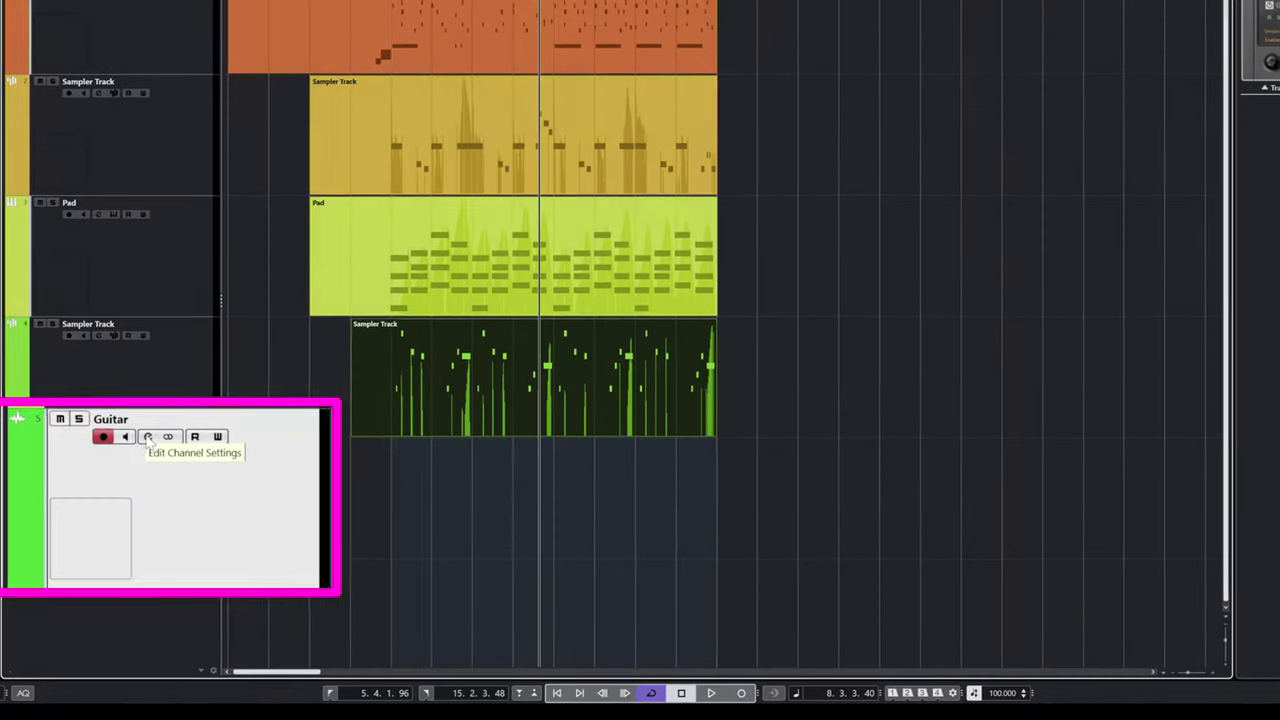
left_click(146, 436)
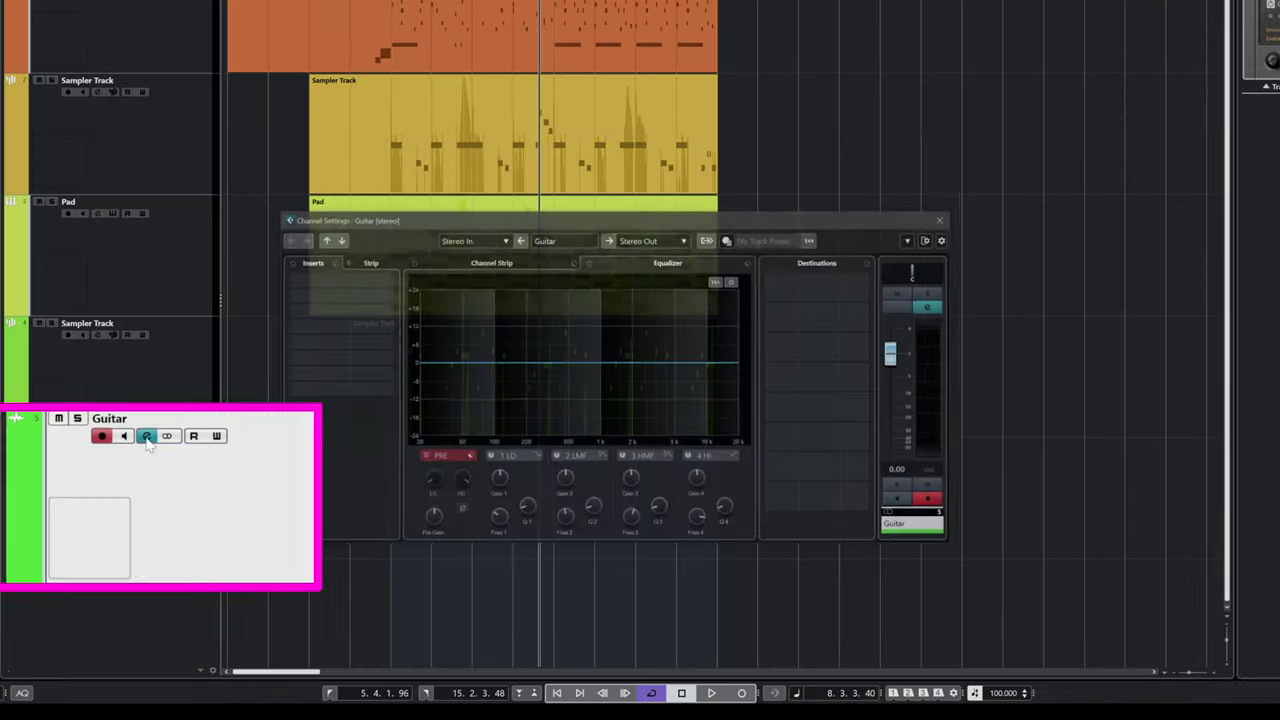
Insert VST Amp Rack in the first insert slot of the Guitar channel and view its cabinet and post-effect options
left_click(315, 282)
type("vst")
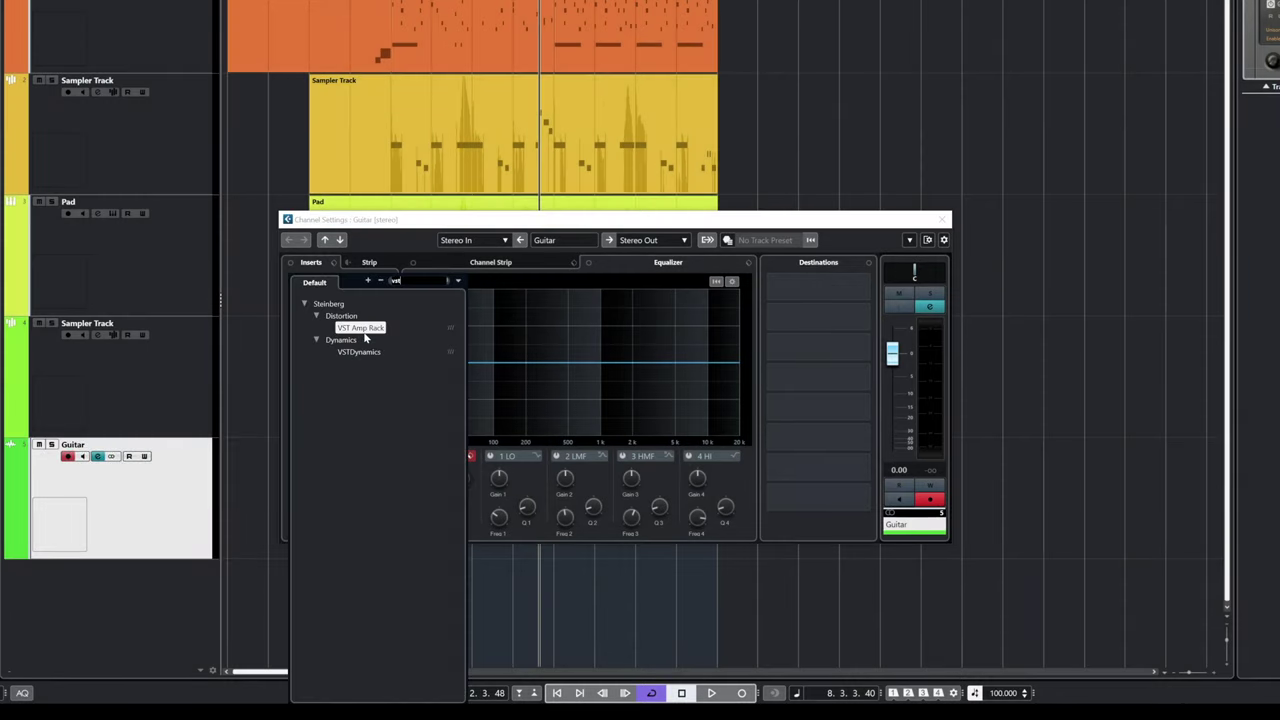
key("Return")
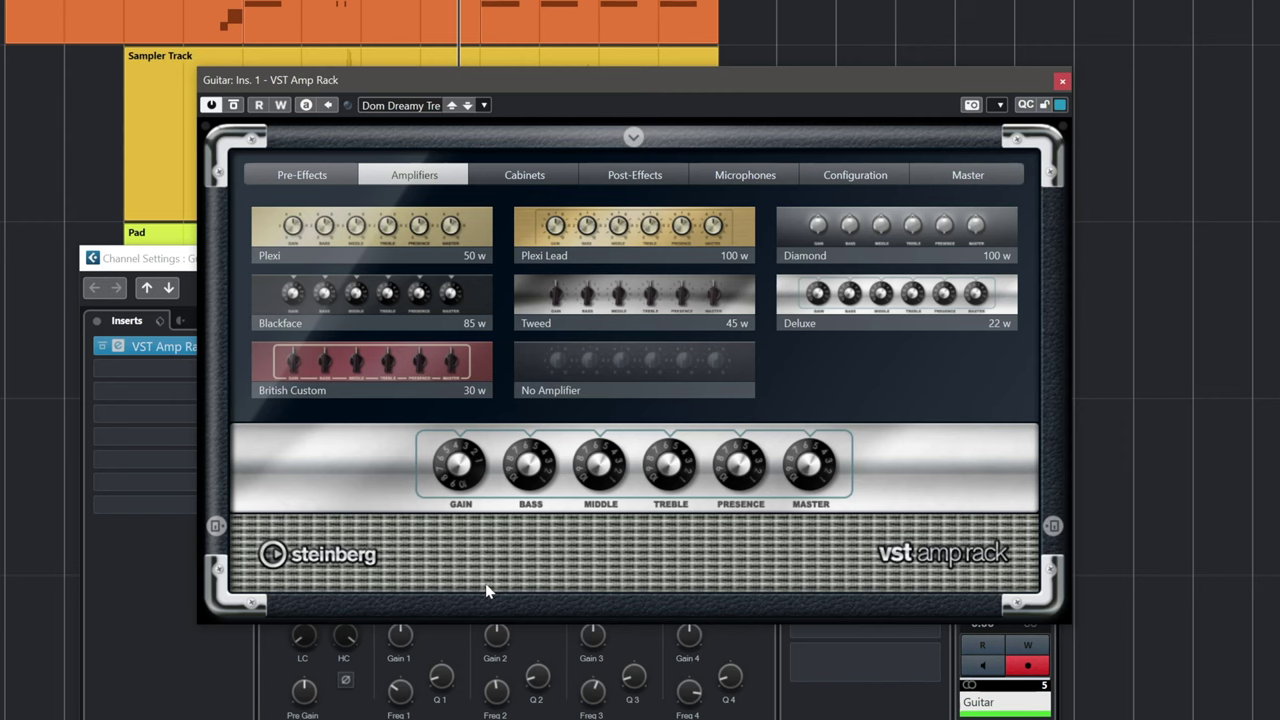
left_click(535, 178)
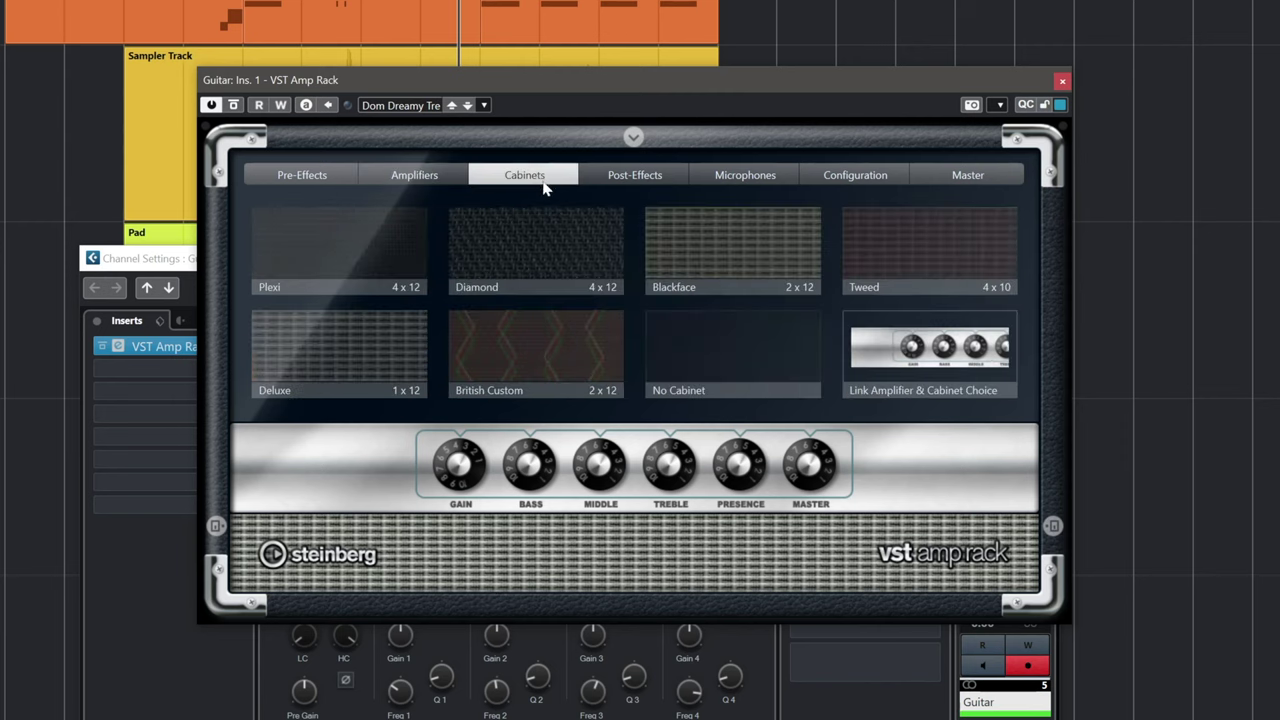
left_click(648, 179)
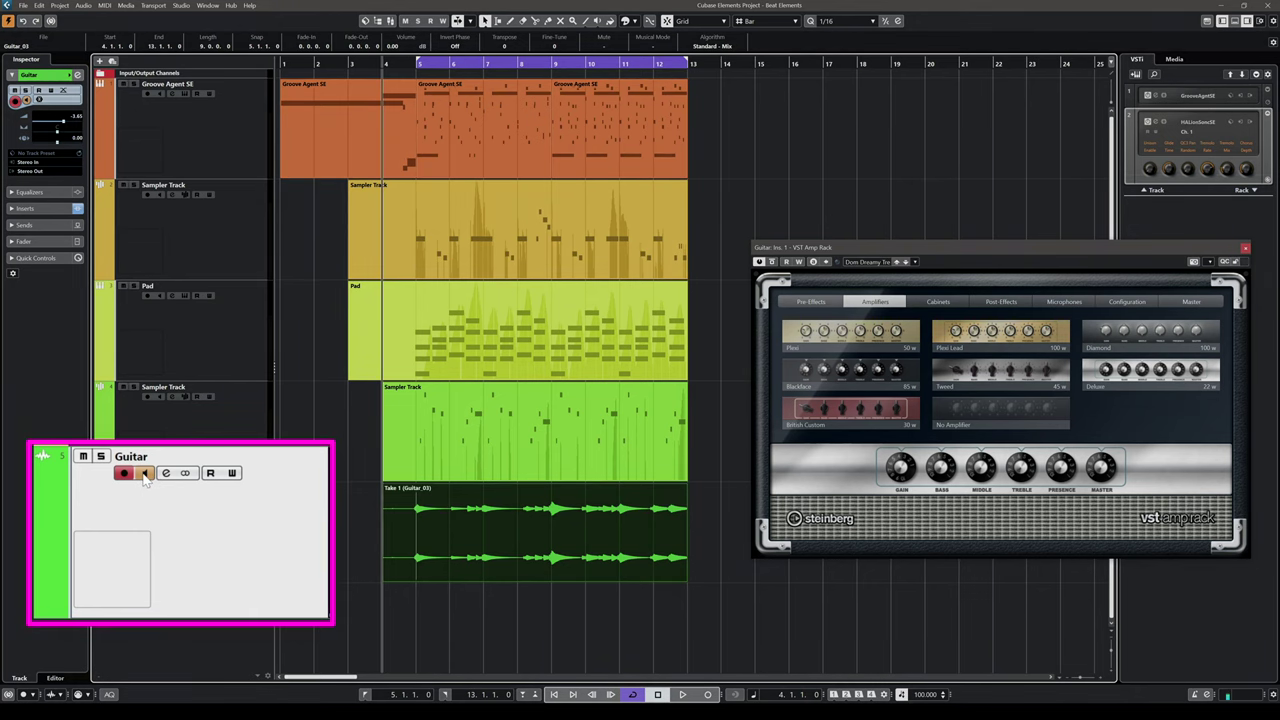
Play the project and, in the lower-zone MixConsole, set the Guitar channel's level to -3.90 and its pan to R69
key("space")
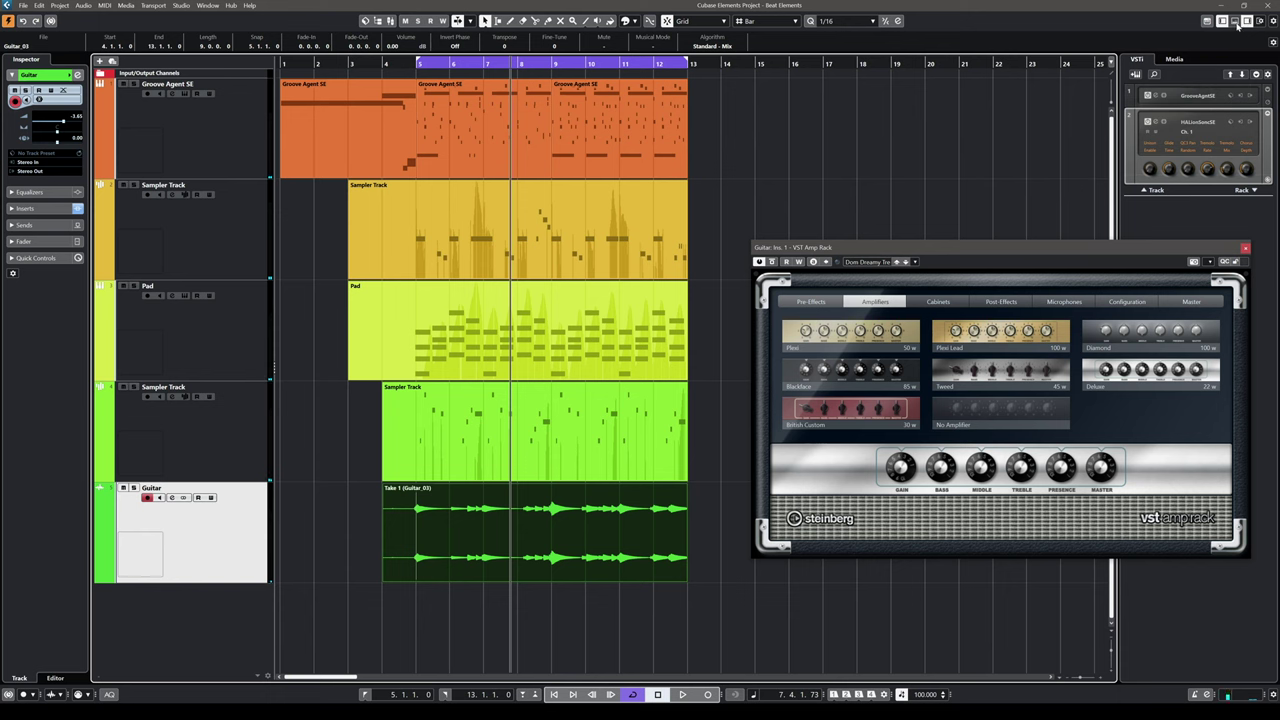
left_click(1236, 21)
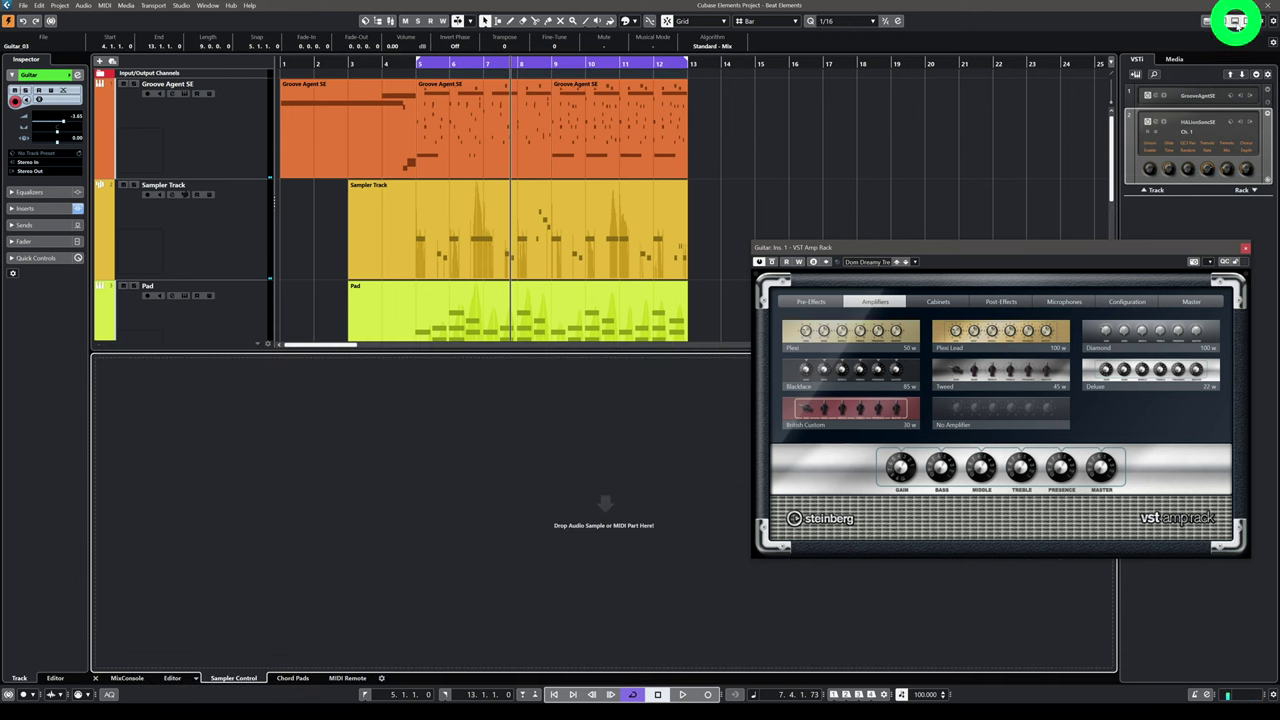
left_click(124, 679)
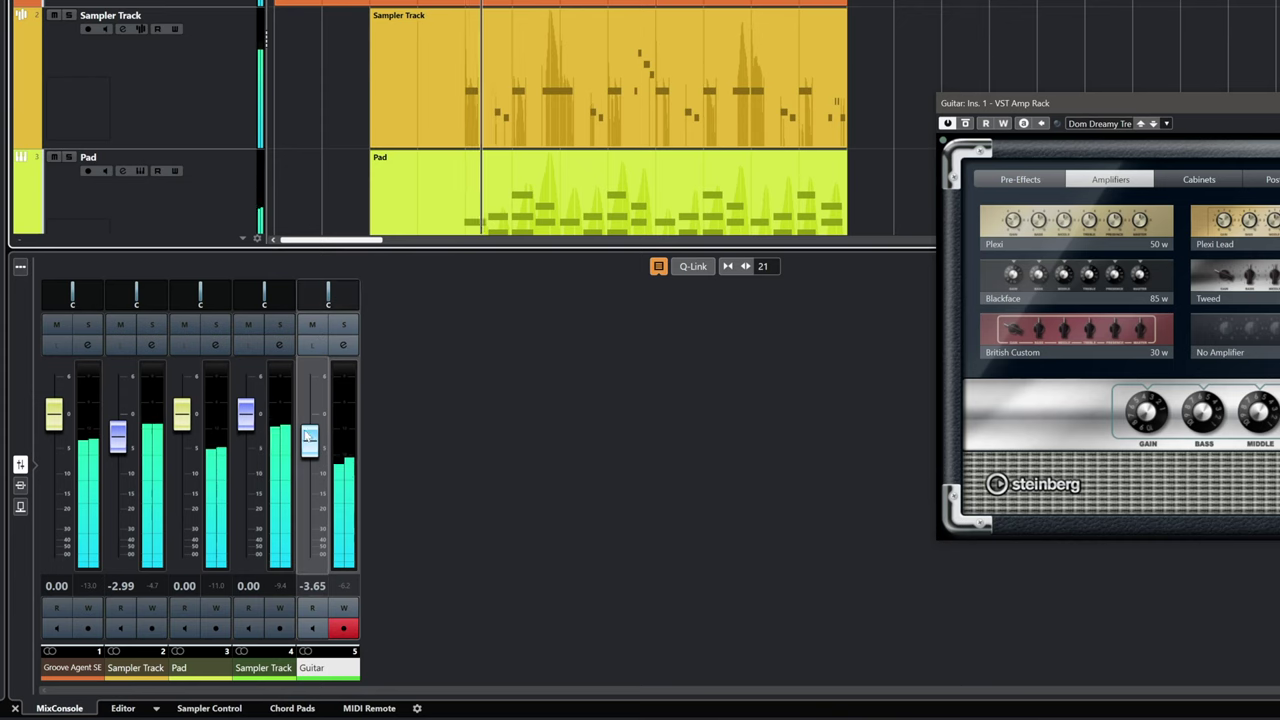
mouse_move(310, 437)
left_mouse_down()
mouse_move(314, 417)
mouse_move(311, 443)
left_mouse_up()
left_click_drag(328, 292, 338, 292)
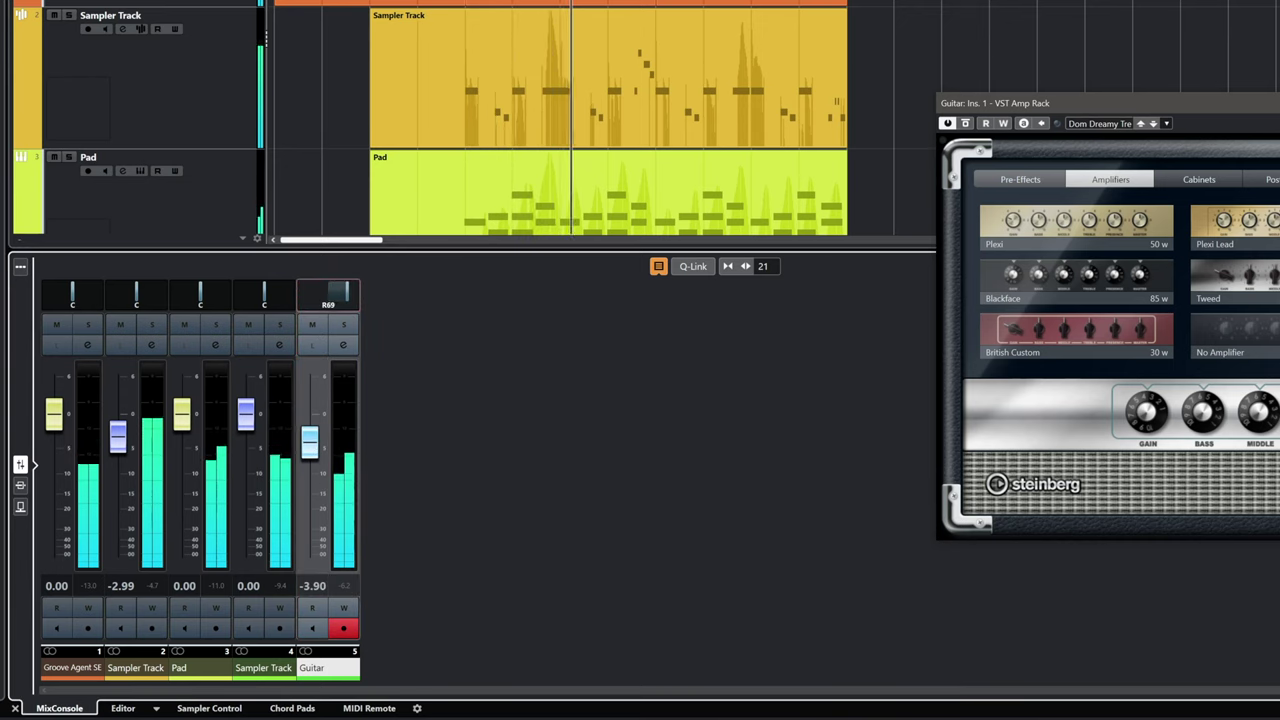
Pan the vocal Sampler Track to L45 and set the levels of Guitar to -0.99 and Groove Agent SE to 1.52
left_click_drag(264, 292, 250, 292)
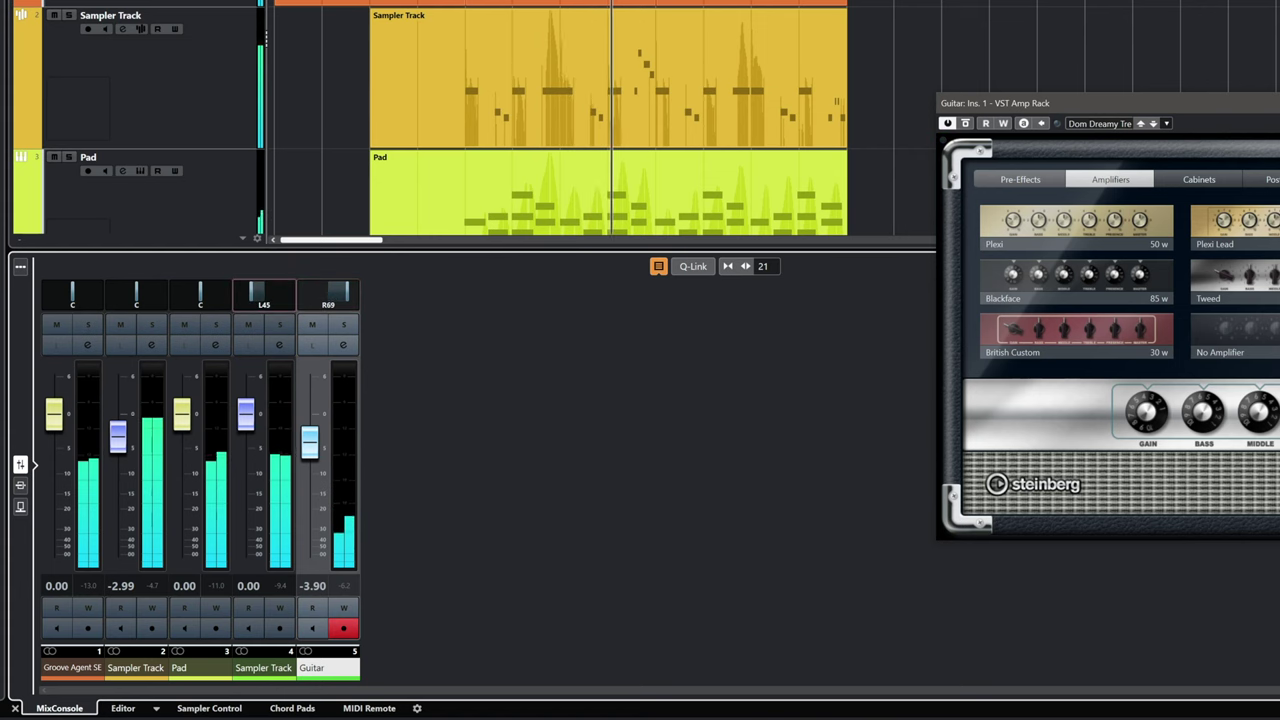
left_click_drag(310, 443, 315, 437)
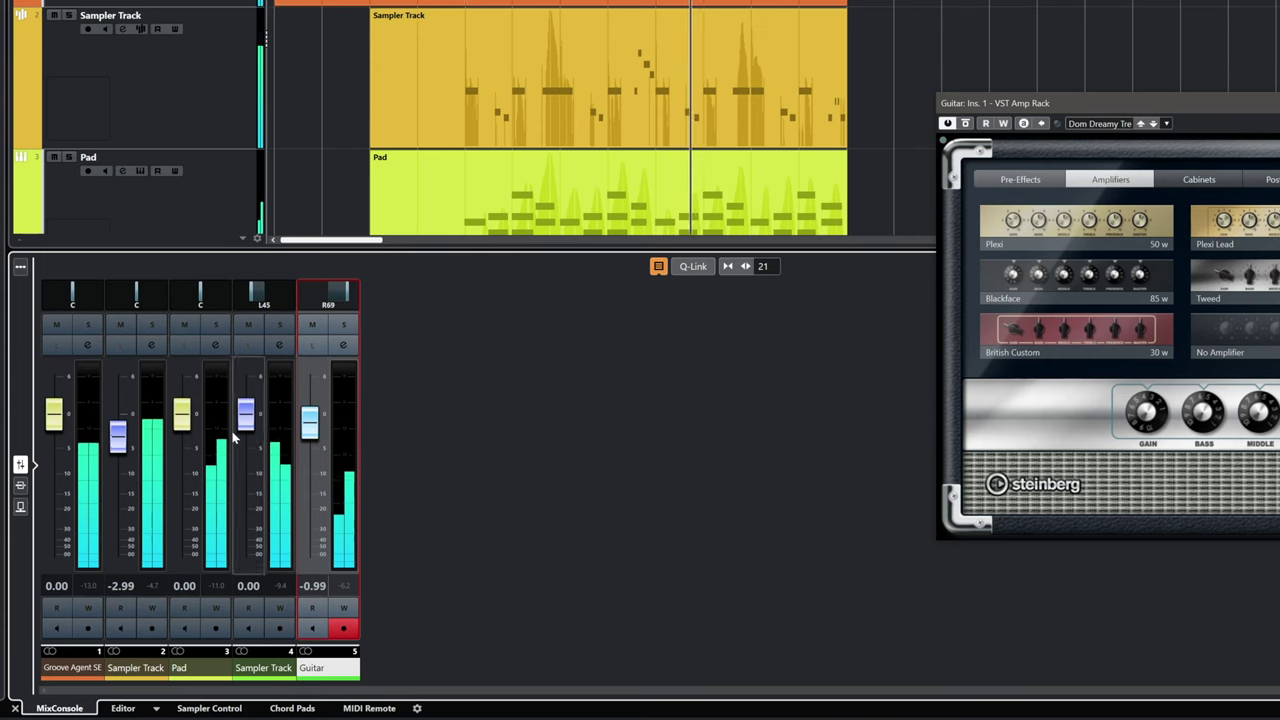
left_click_drag(54, 415, 54, 410)
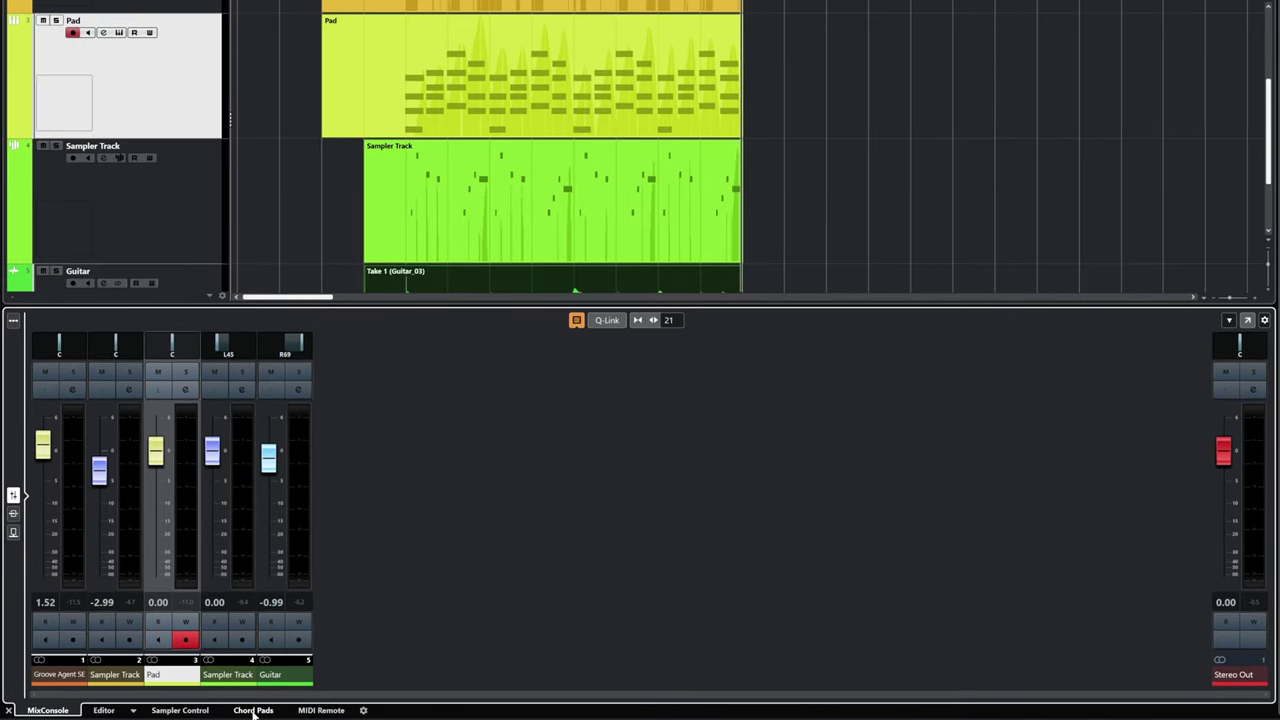
Show the Chord Pads for the Pad track and audition the Amin, F and Emin chords
left_click(252, 710)
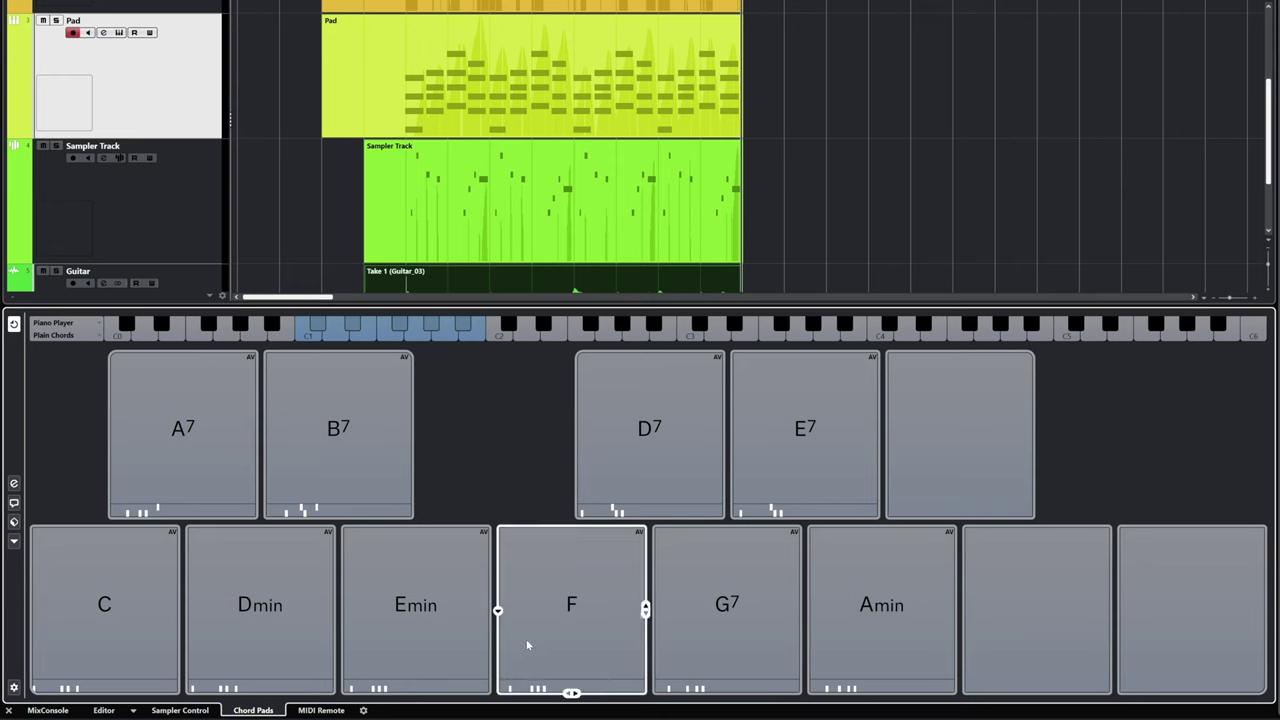
left_click(880, 632)
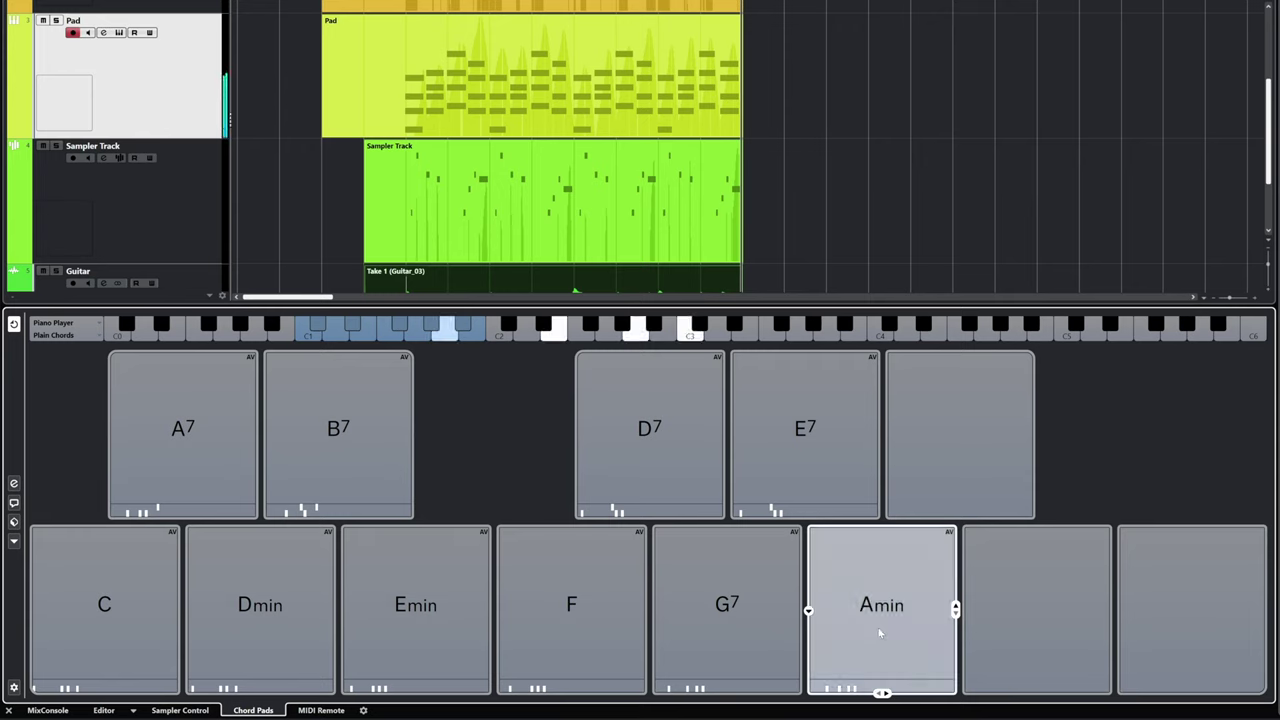
left_click(575, 612)
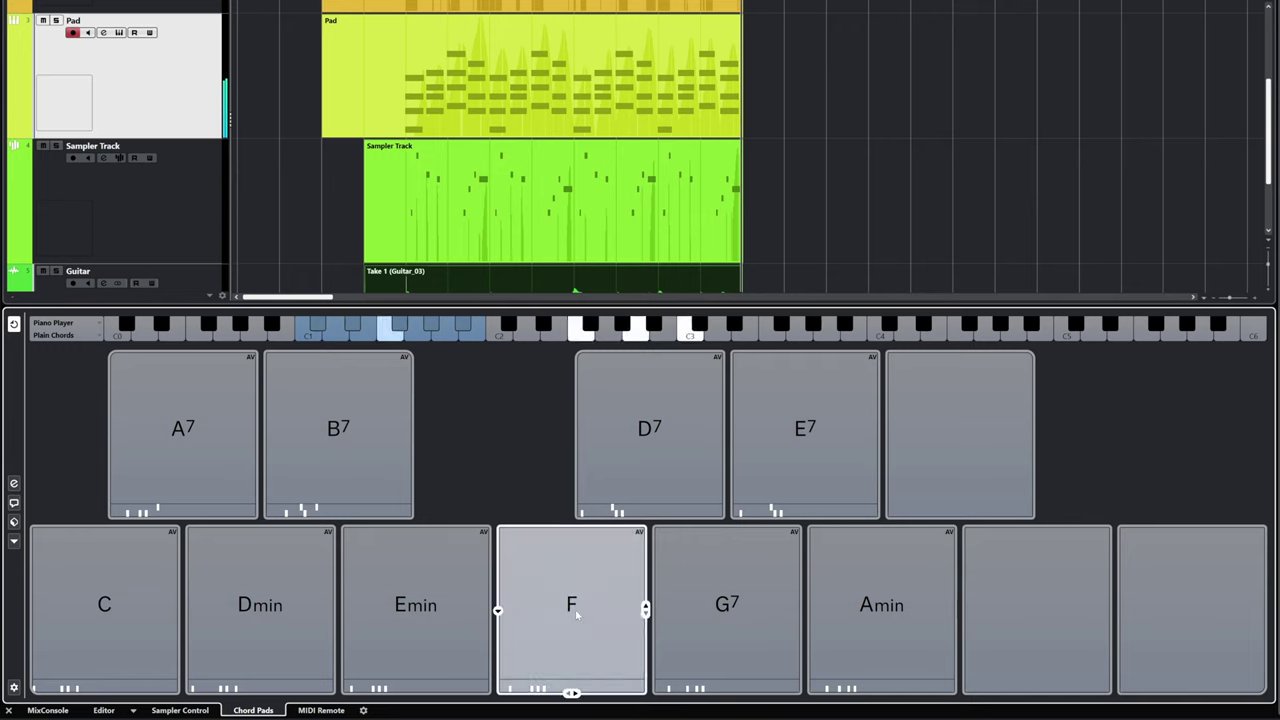
left_click(436, 630)
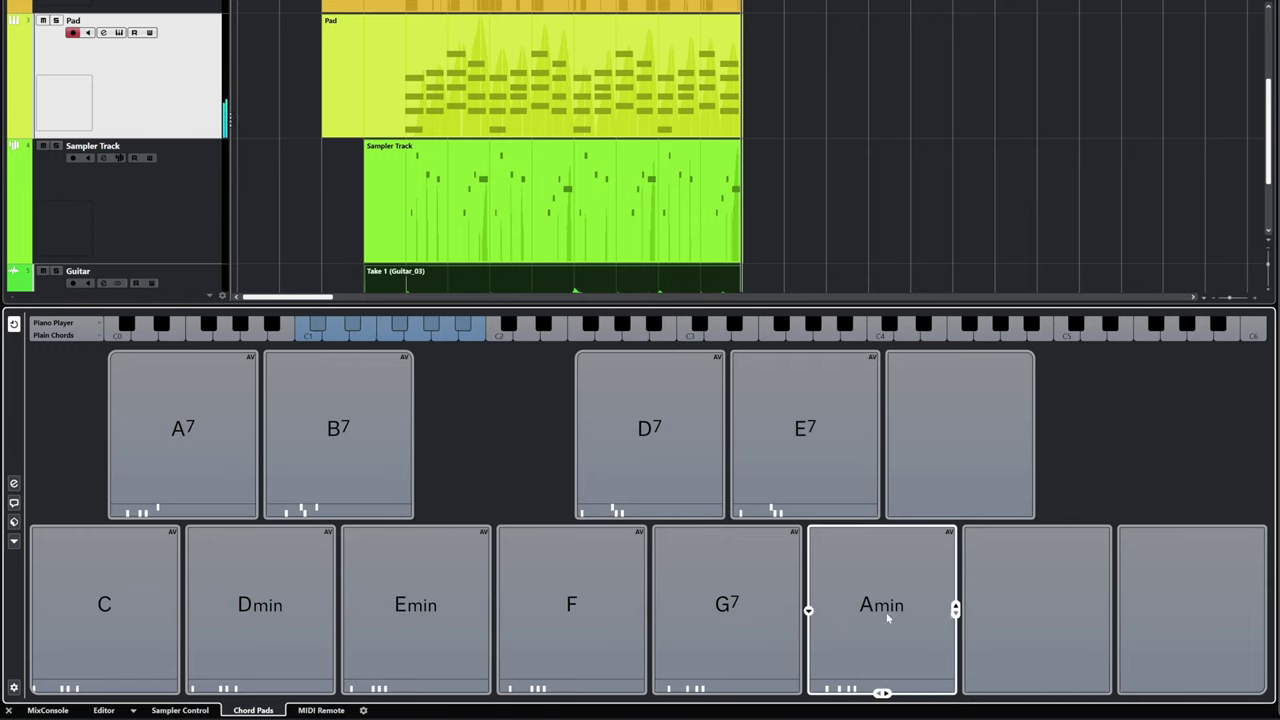
Change the Amin chord pad to Amin7/9 by adding the 7 and 9 tensions, and audition the G7, F and Emin pads
left_click(808, 611)
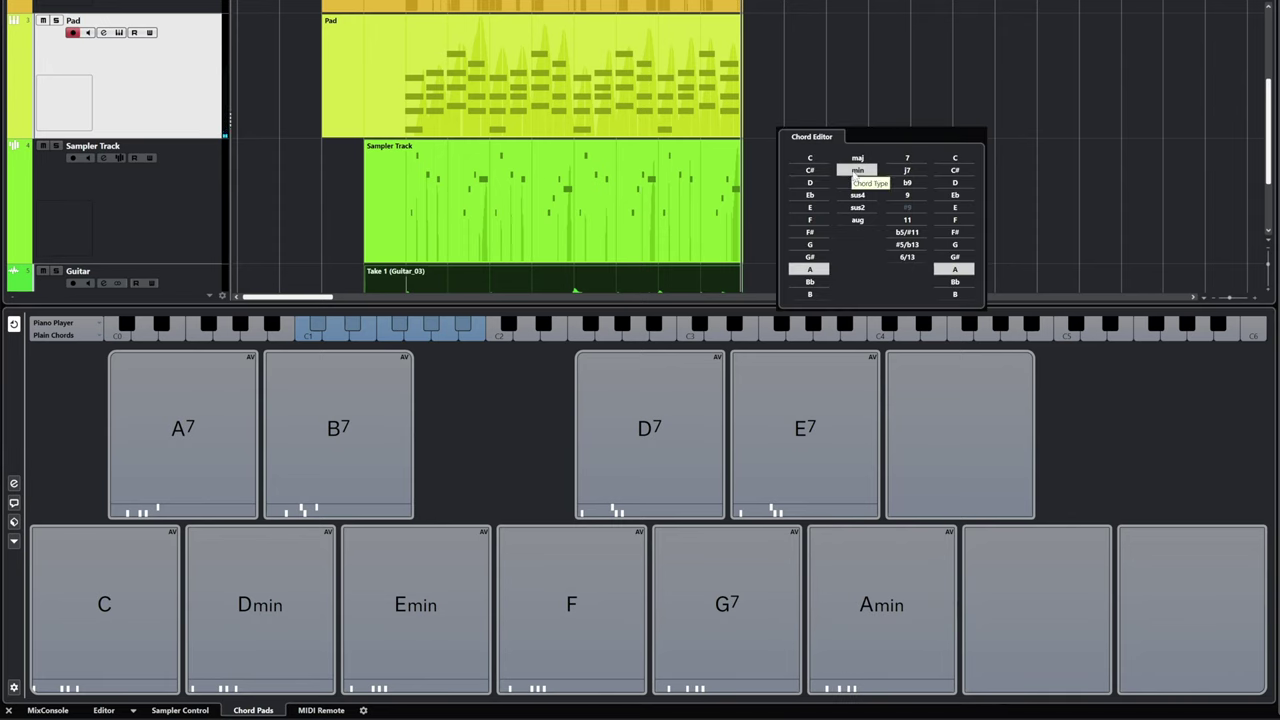
left_click(908, 160)
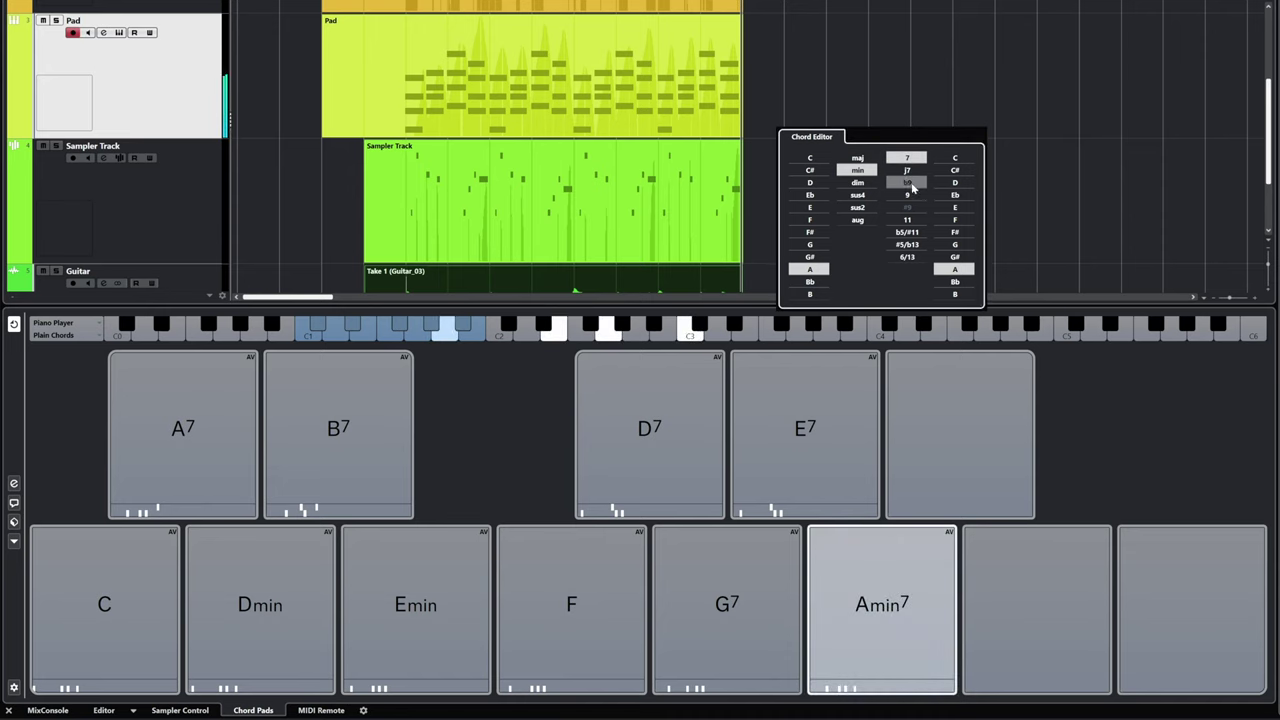
left_click(913, 199)
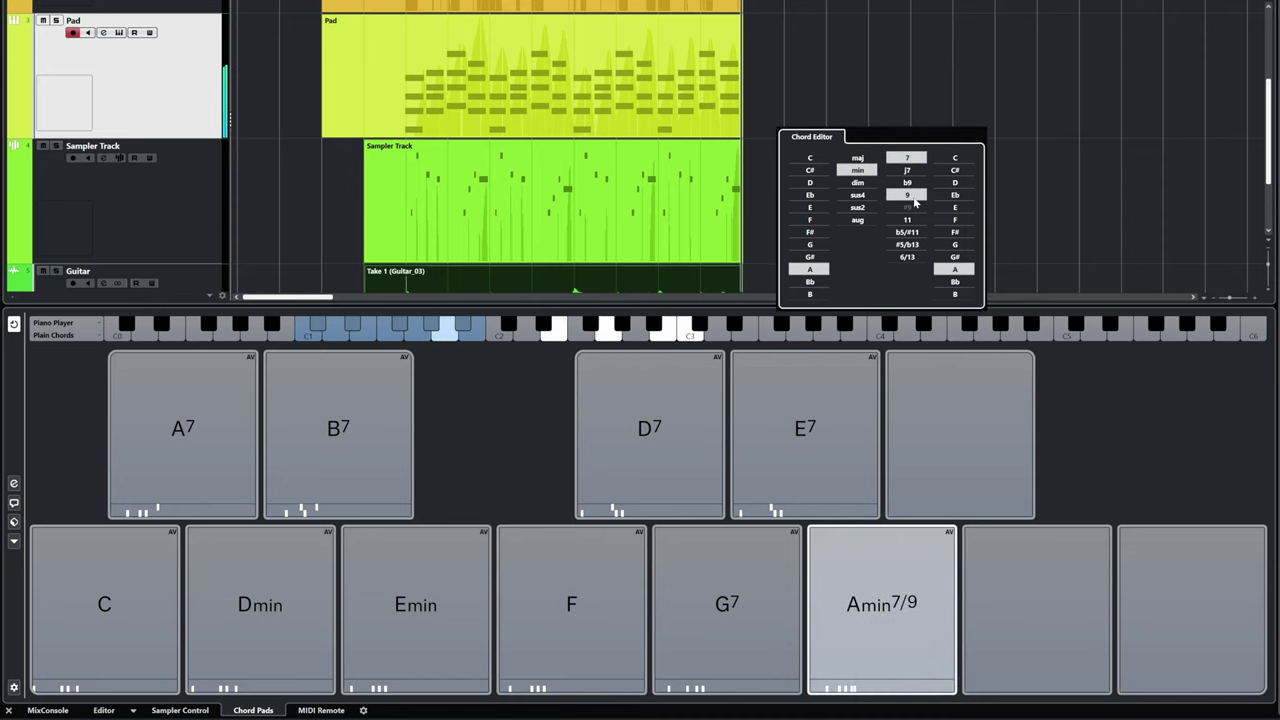
left_click(675, 614)
left_click(569, 613)
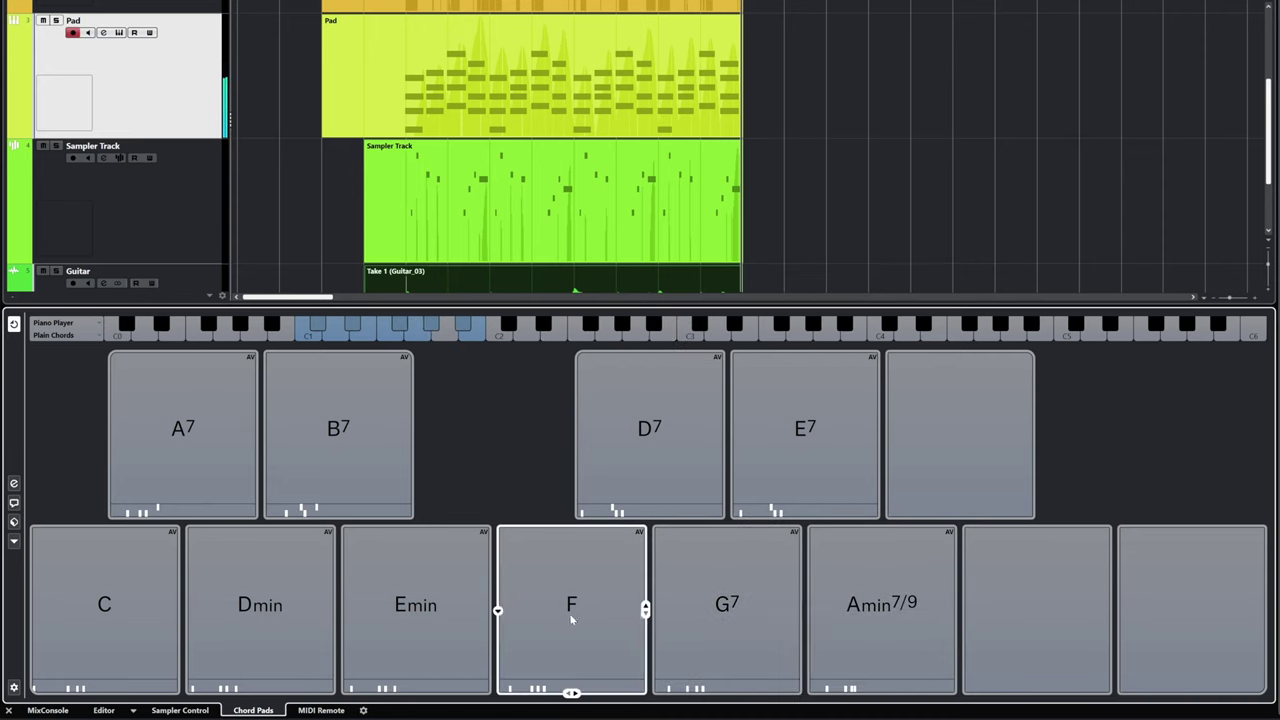
left_click(430, 619)
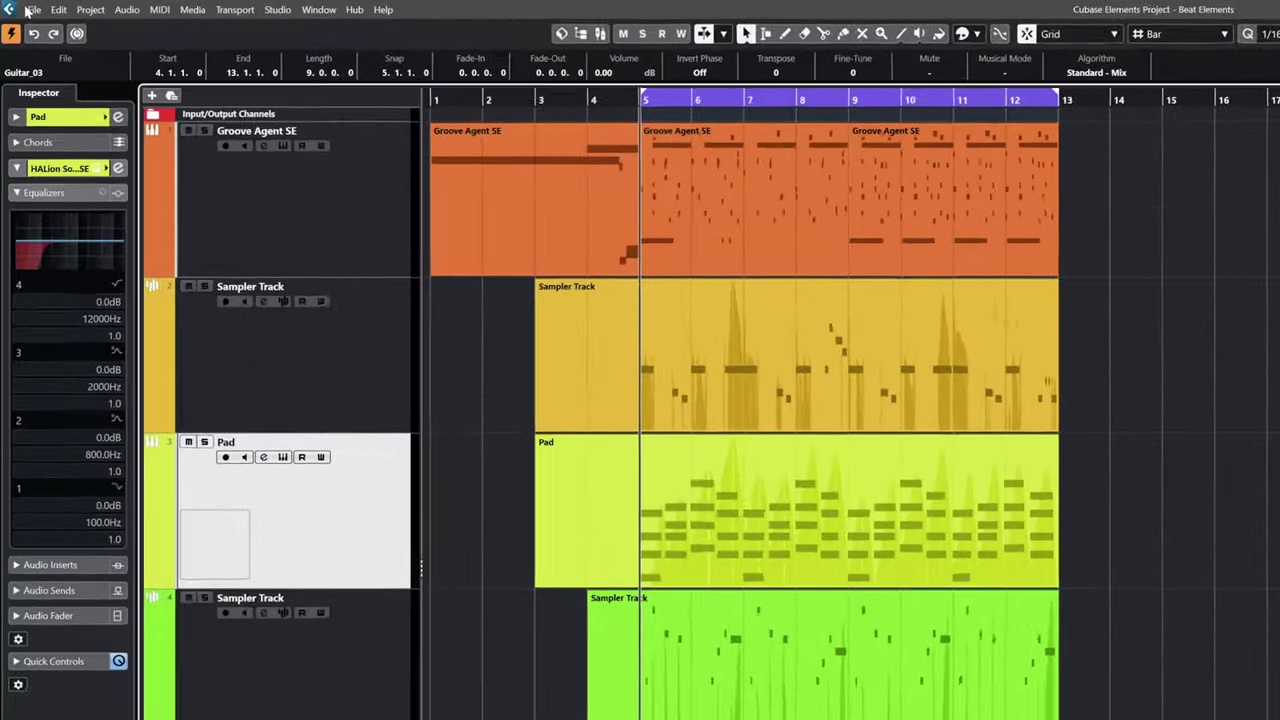
Start an audio mixdown export of the project and name the file New Beat
left_click(39, 11)
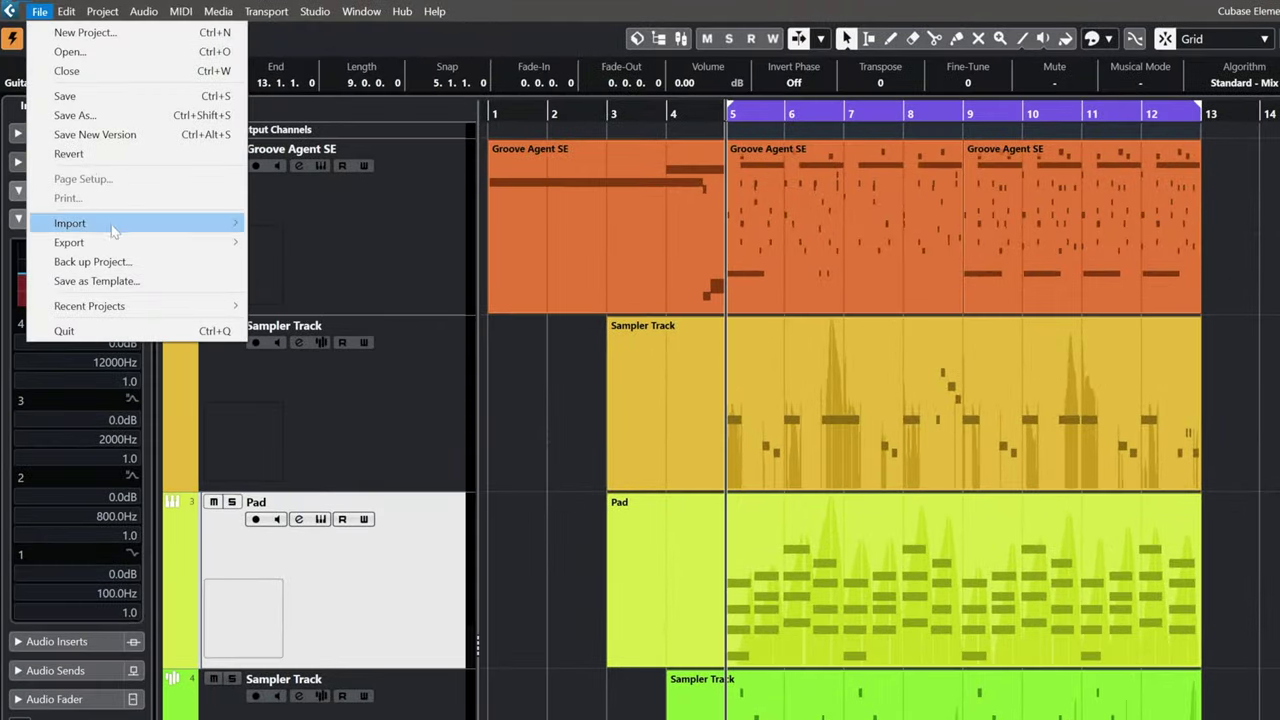
mouse_move(120, 244)
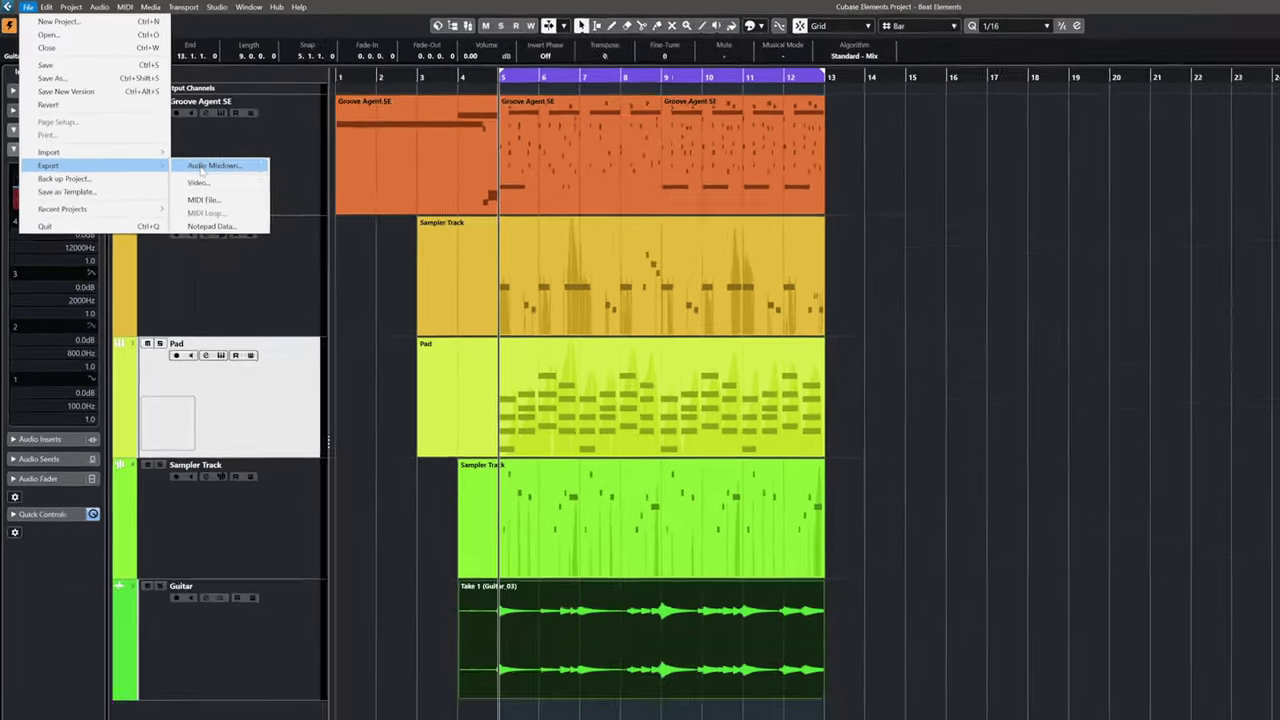
left_click(278, 231)
type("Neqw")
key("BackSpace")
key("BackSpace")
type("w")
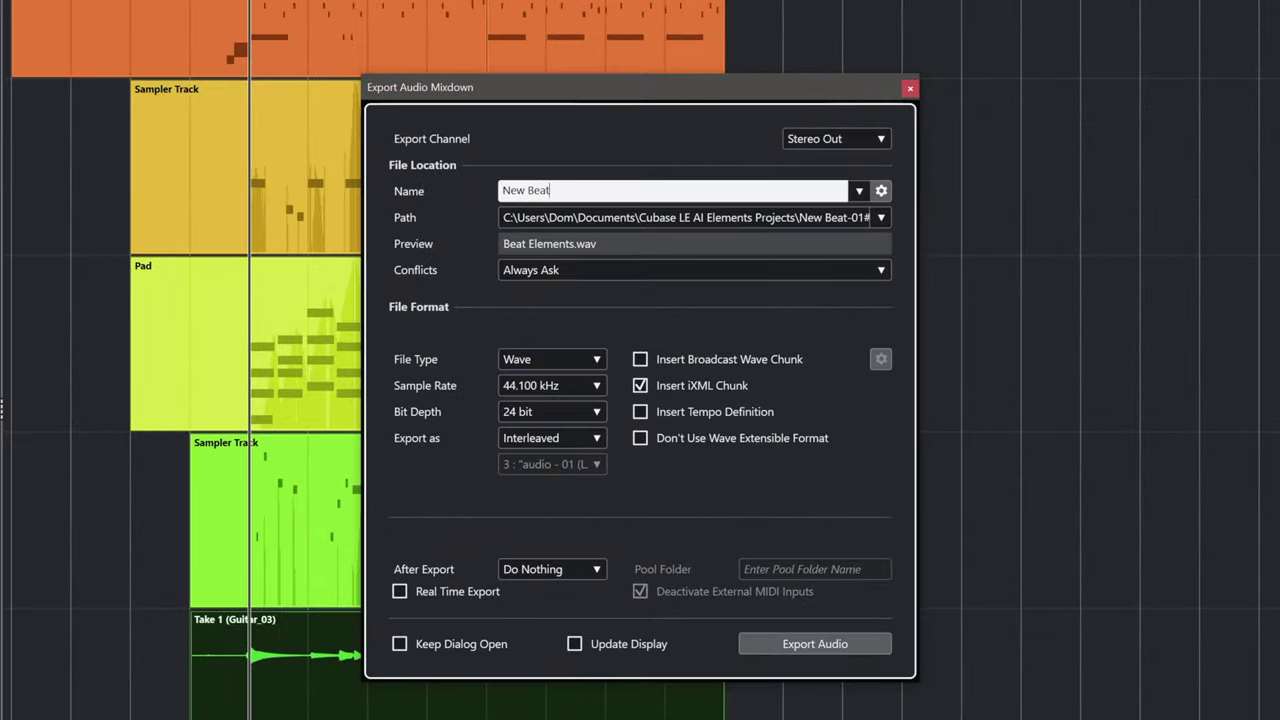
key("Return")
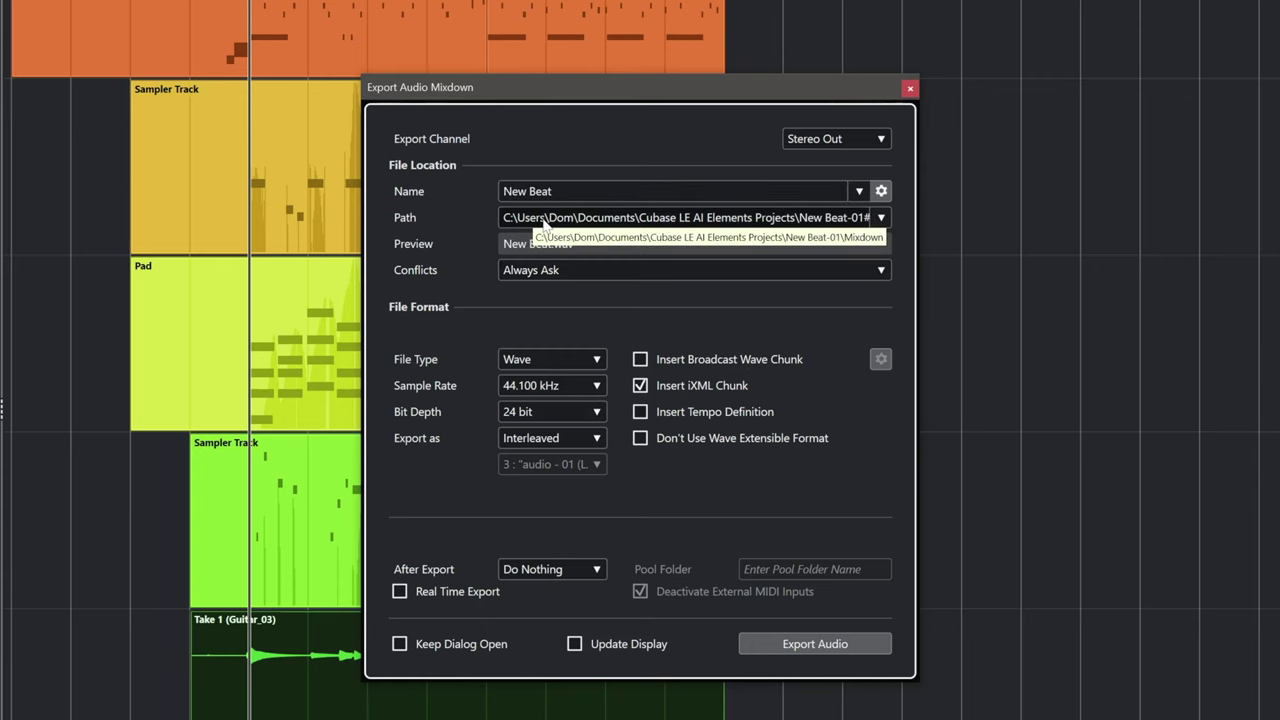
Try MPEG 1 Layer 3 as the file type, set it back to Wave, and export the mixdown
left_click(549, 359)
left_click(549, 366)
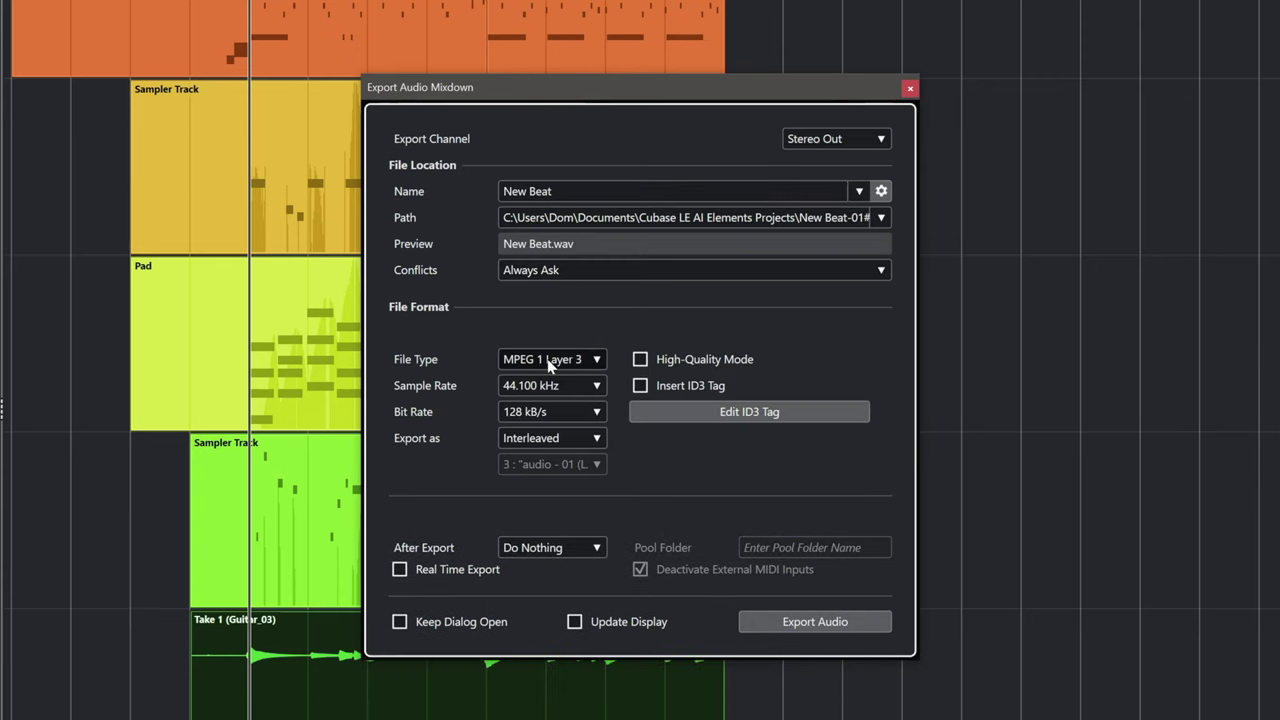
left_click(549, 362)
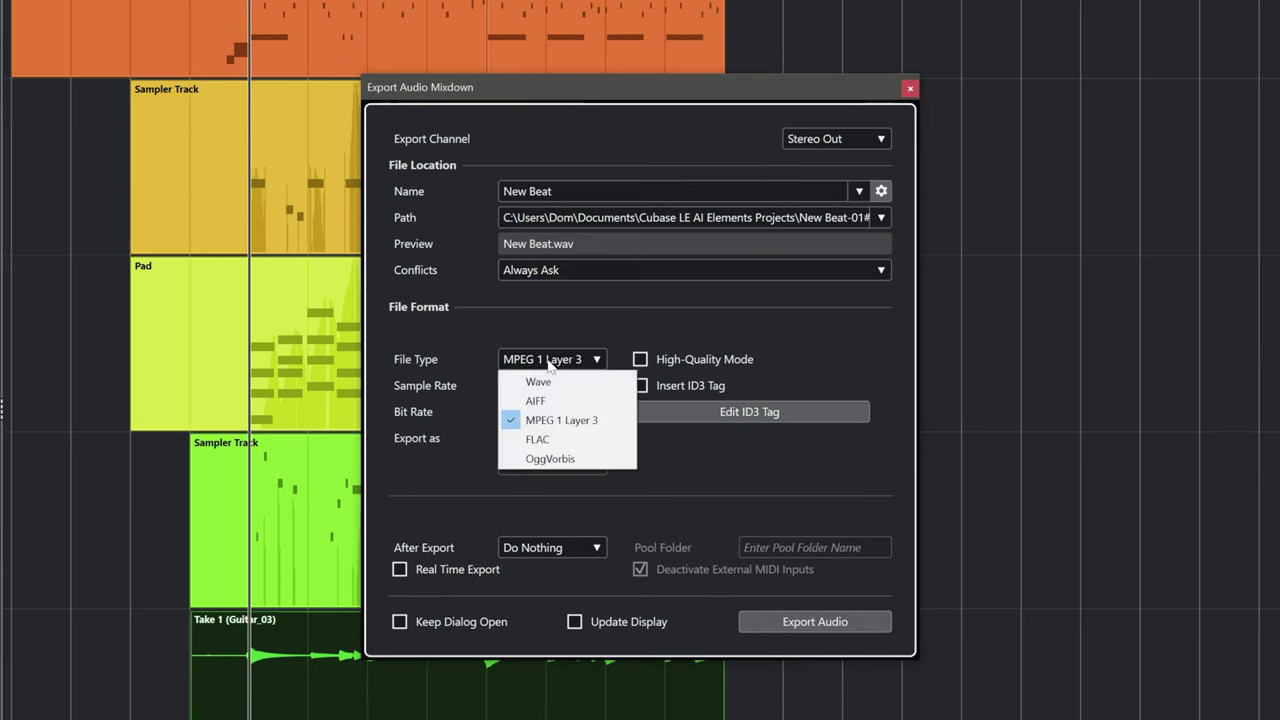
left_click(549, 384)
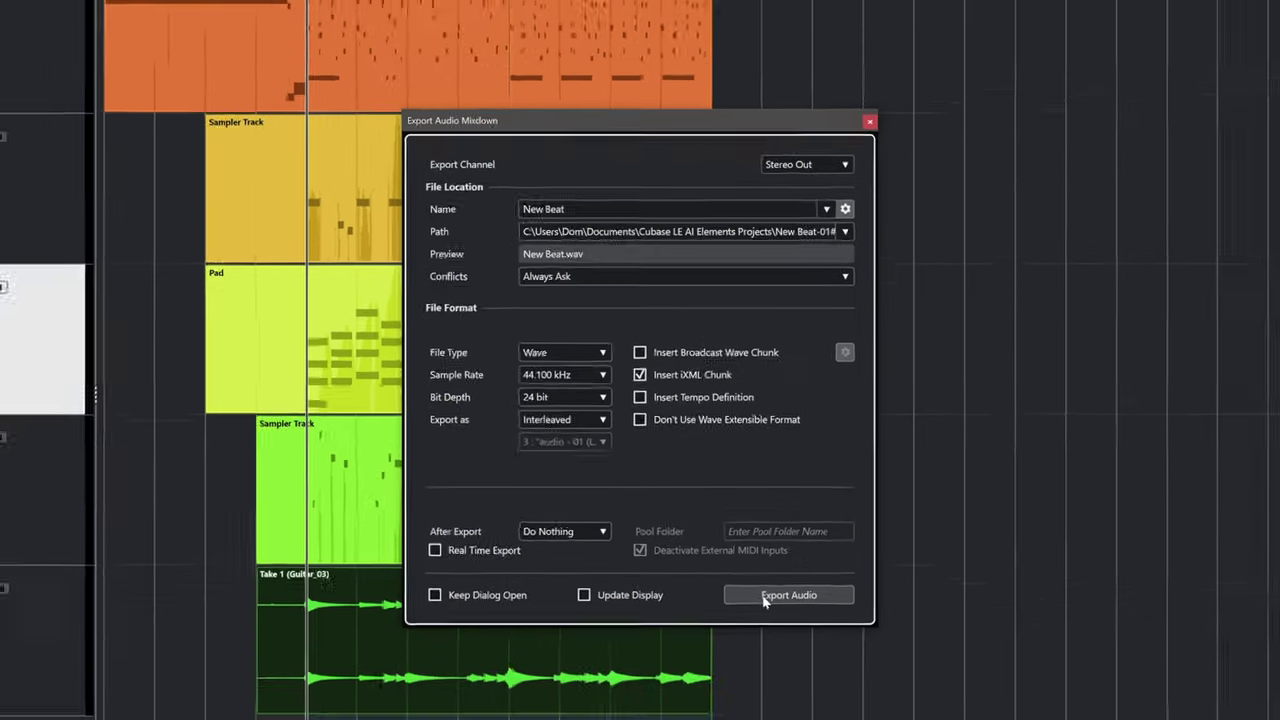
left_click(765, 650)
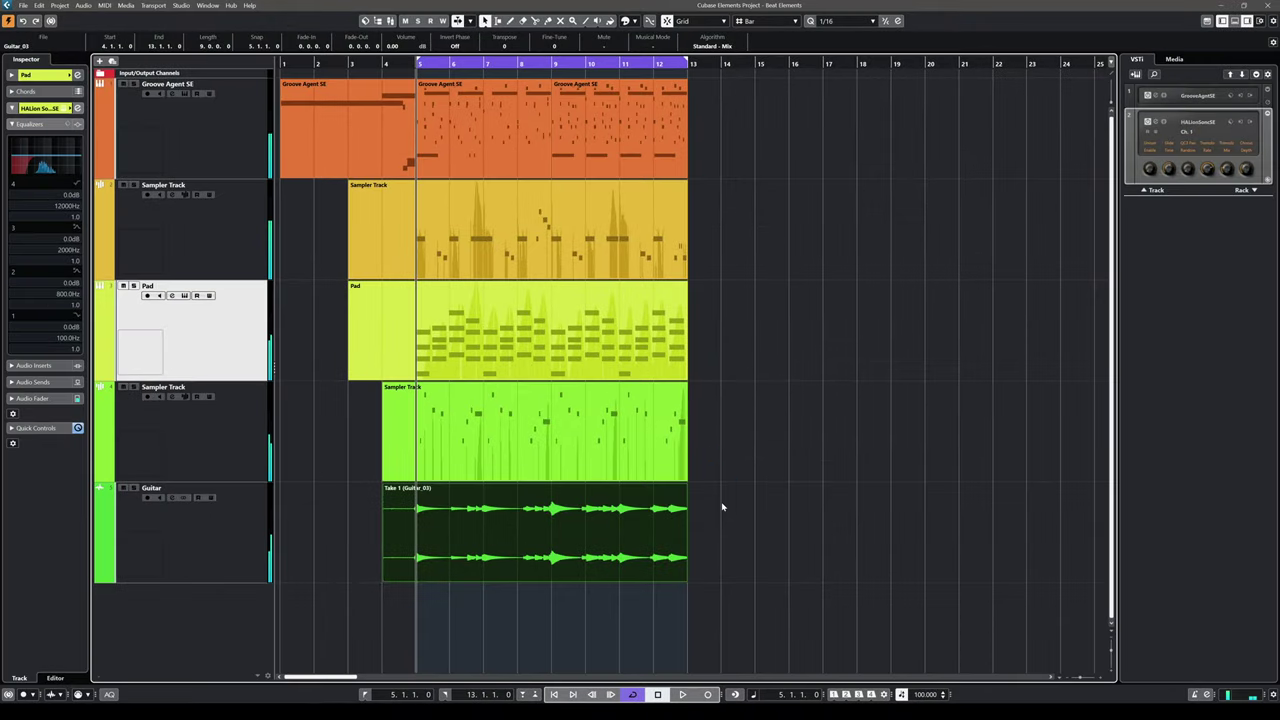